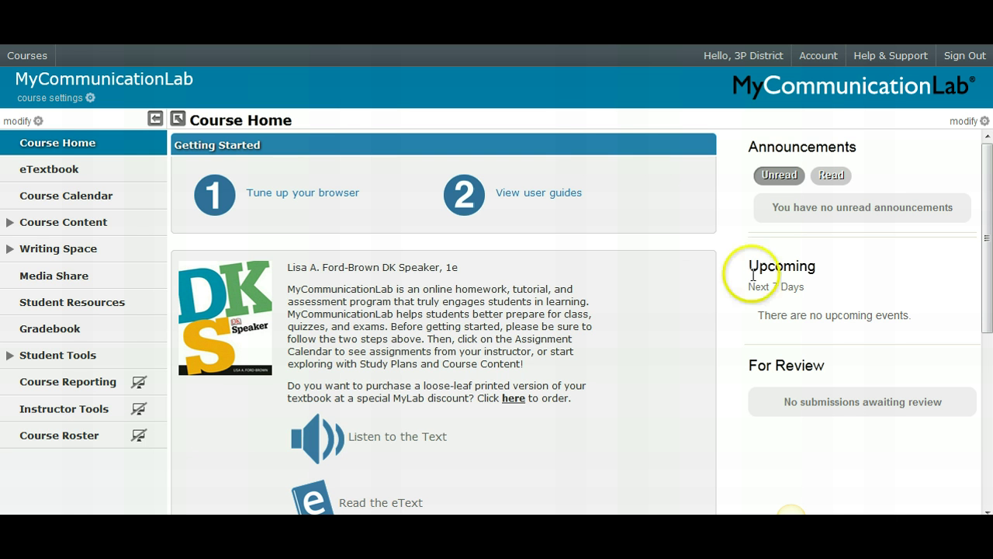
# - Open the audio version of the text, choose the "Using the steps in this book" track, and close the audio window
pyautogui.moveTo(988, 198); pyautogui.dragTo(989, 331)
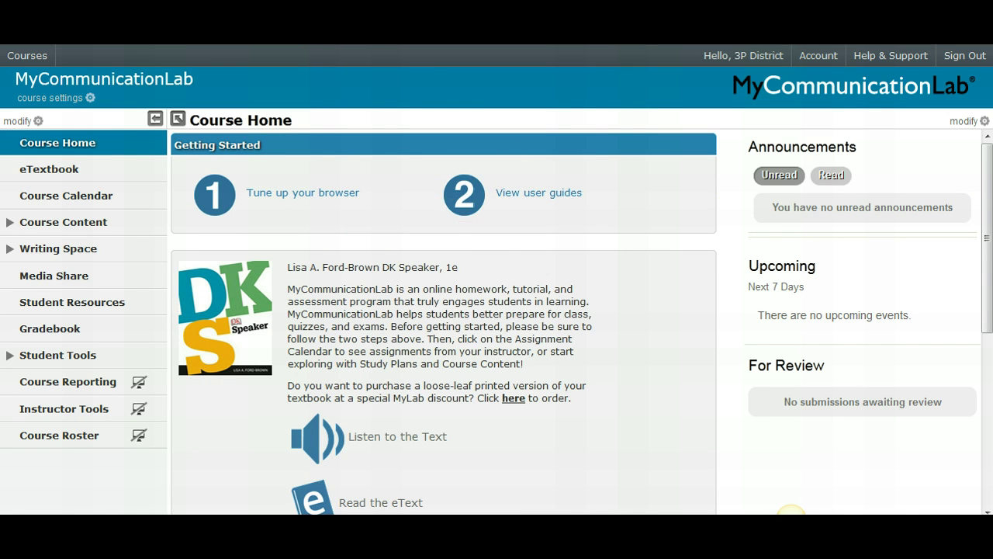
pyautogui.moveTo(987, 201); pyautogui.dragTo(983, 249)
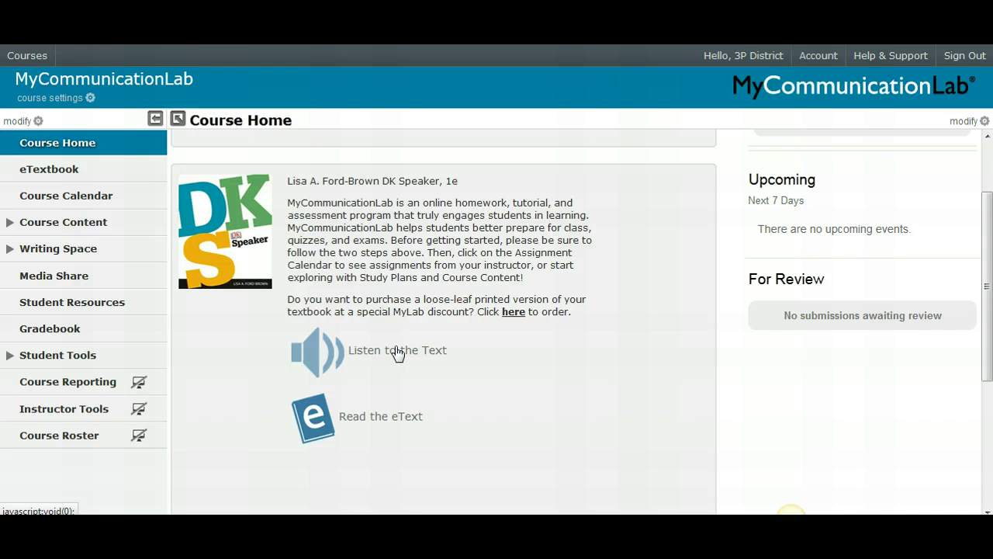
pyautogui.click(423, 351)
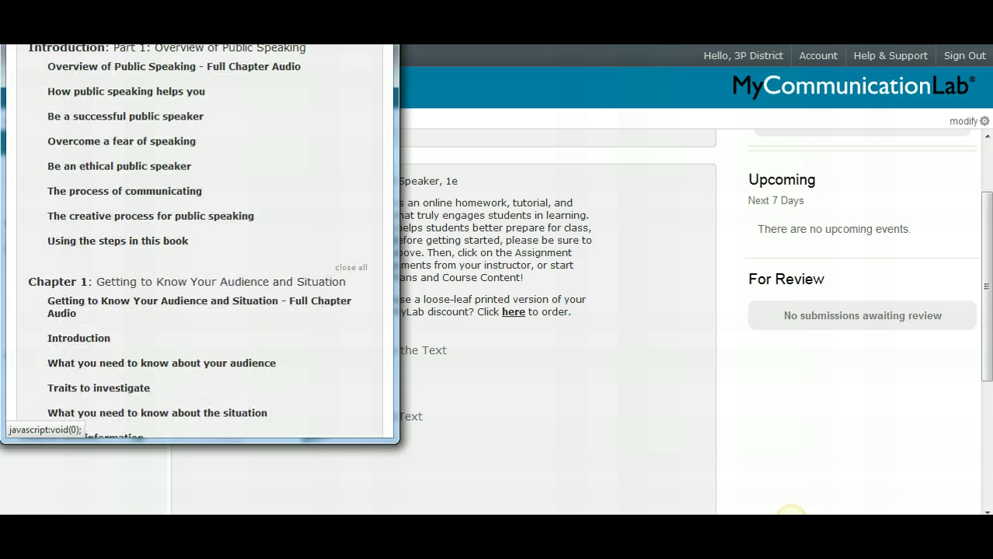
pyautogui.click(179, 242)
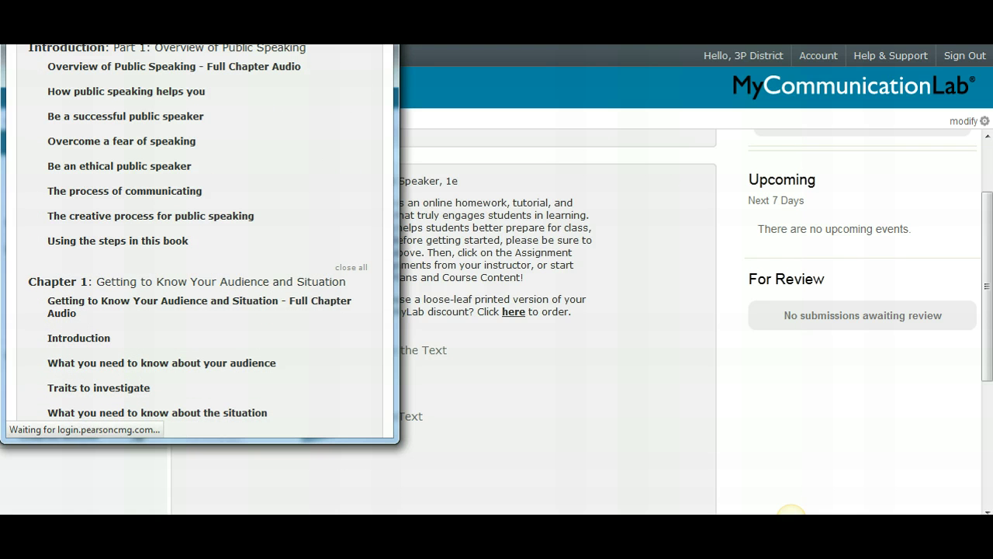
pyautogui.click(380, 45)
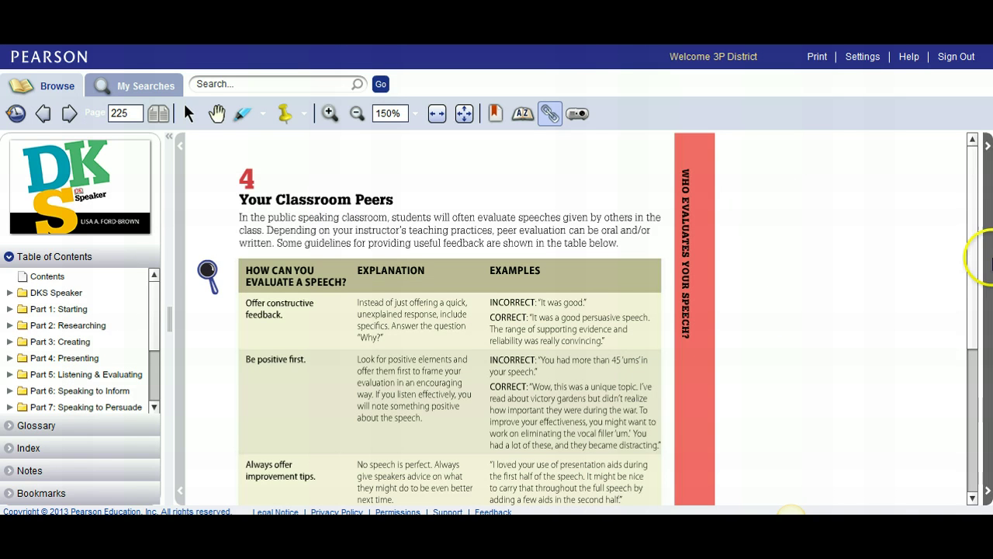
# - View the linked resource beside the "How can you evaluate a speech?" table on page 225, and close it
pyautogui.moveTo(974, 224); pyautogui.dragTo(979, 140)
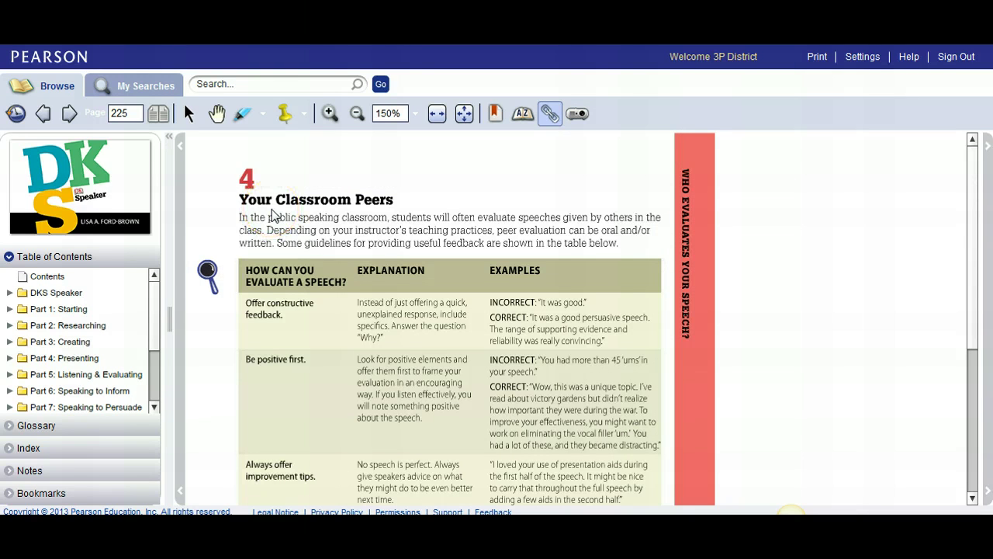
pyautogui.click(208, 273)
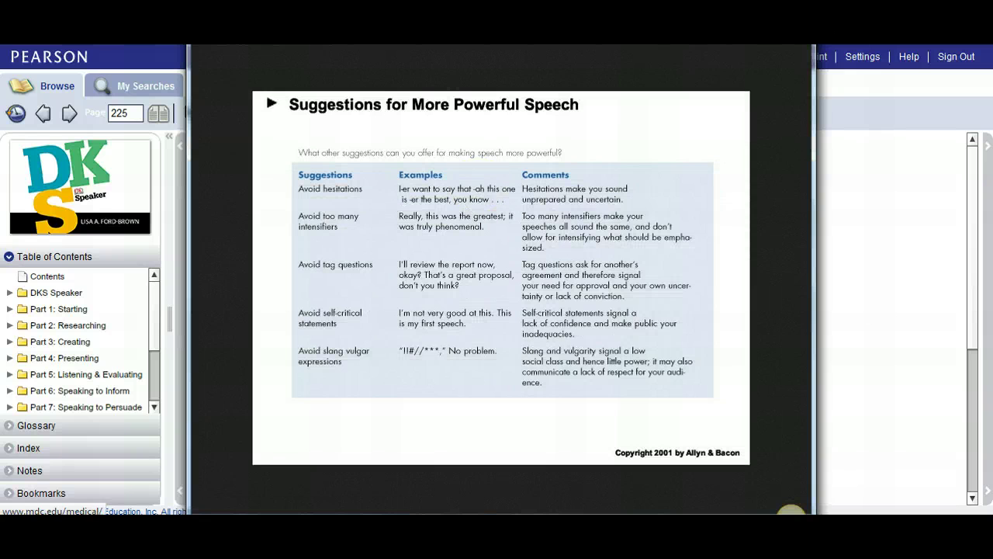
pyautogui.click(351, 178)
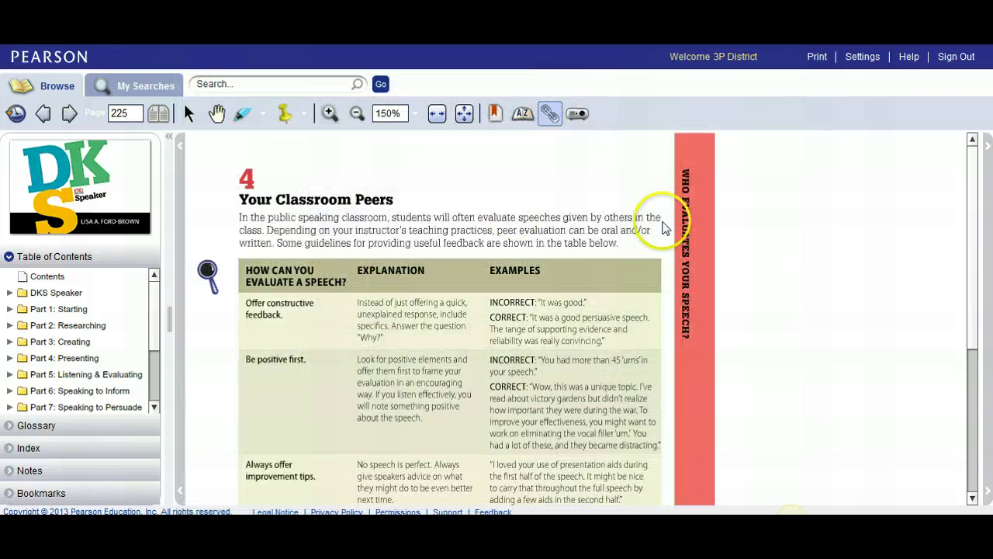
# - Go to page 233 of the eText
pyautogui.click(134, 113)
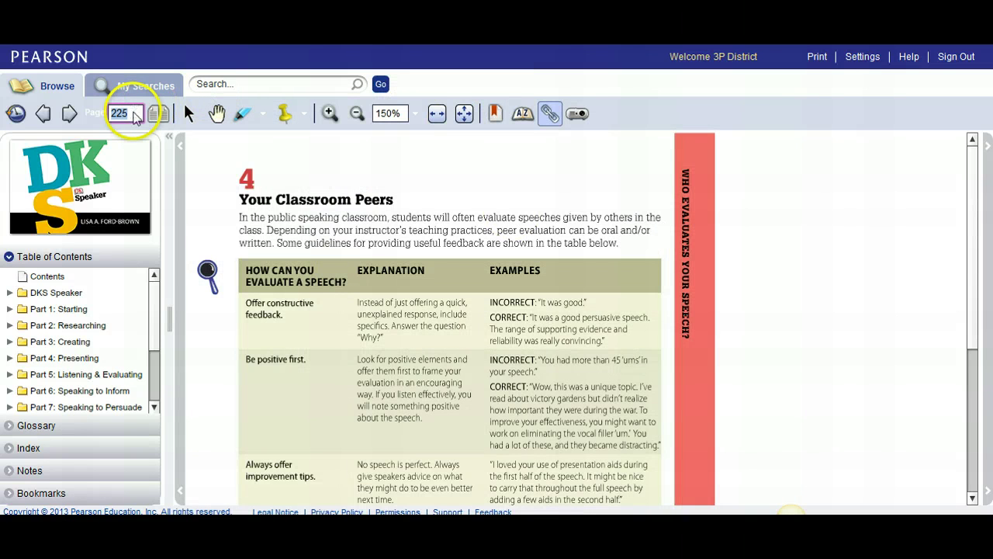
pyautogui.press('Return')
pyautogui.click(134, 114)
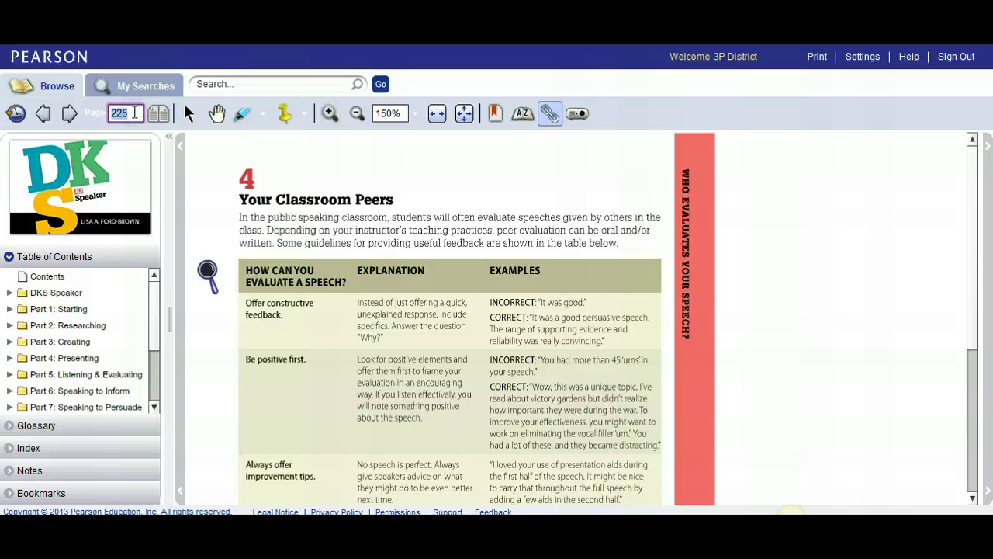
pyautogui.press('Return')
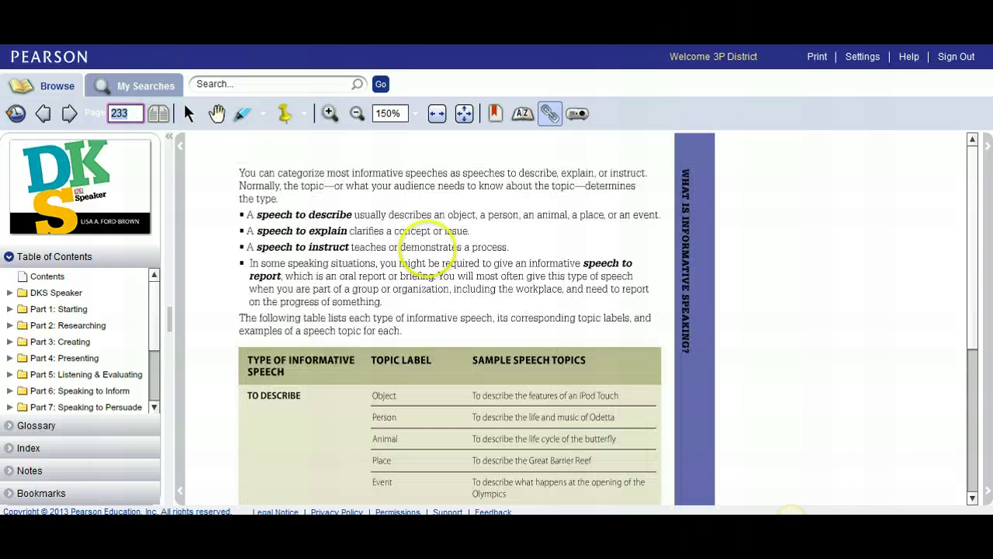
# - View the glossary definition of "speech to describe" and the linked resource beside the informative speech types table, closing each
pyautogui.moveTo(969, 222); pyautogui.dragTo(957, 150)
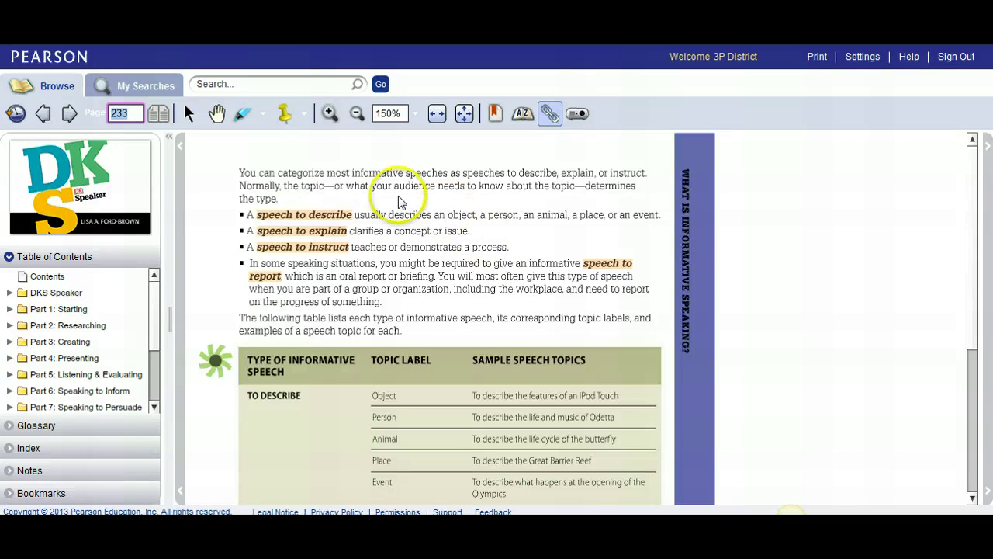
pyautogui.click(317, 217)
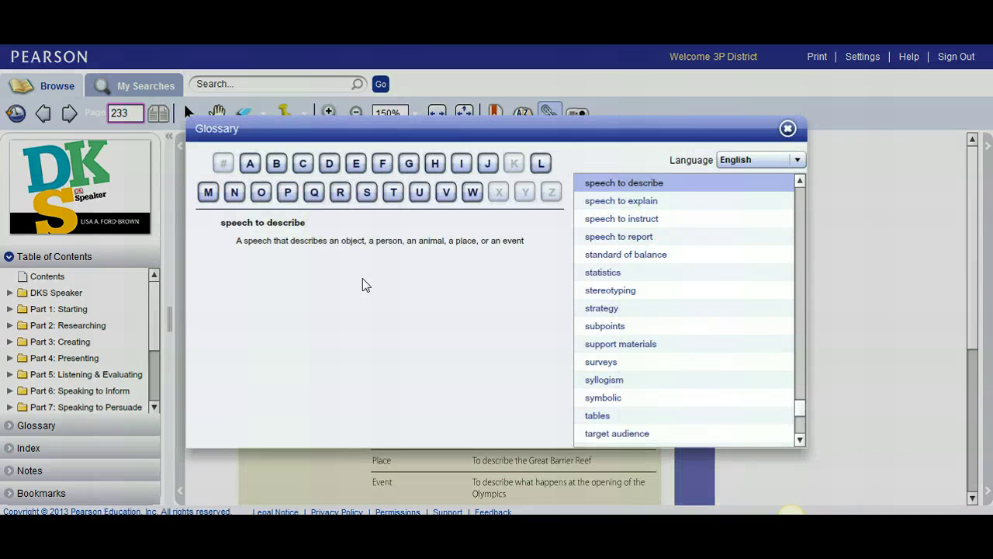
pyautogui.click(786, 129)
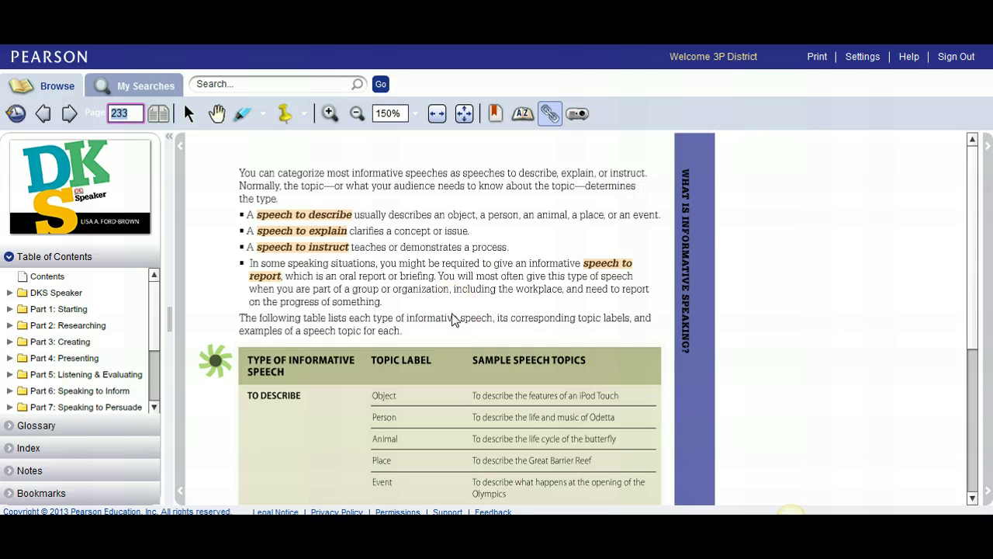
pyautogui.click(223, 379)
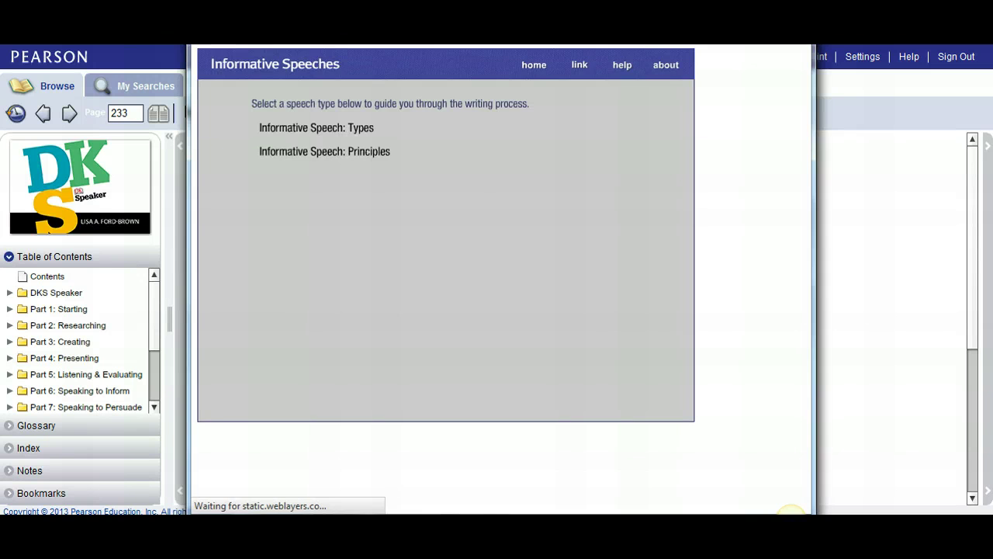
pyautogui.hotkey('alt', 'F4')
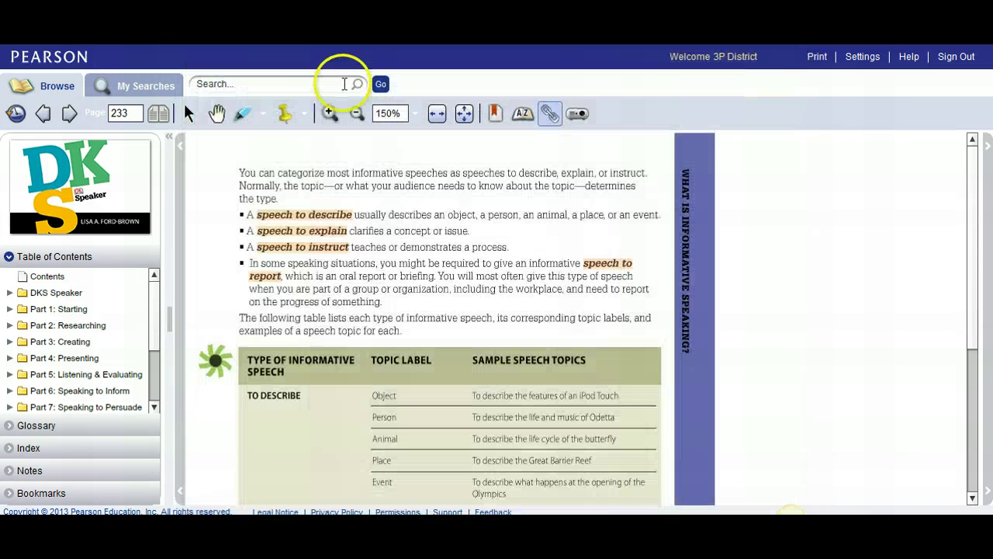
# - Search the book for "informative speech", open the page 228 result, and advance to page 229
pyautogui.click(279, 85)
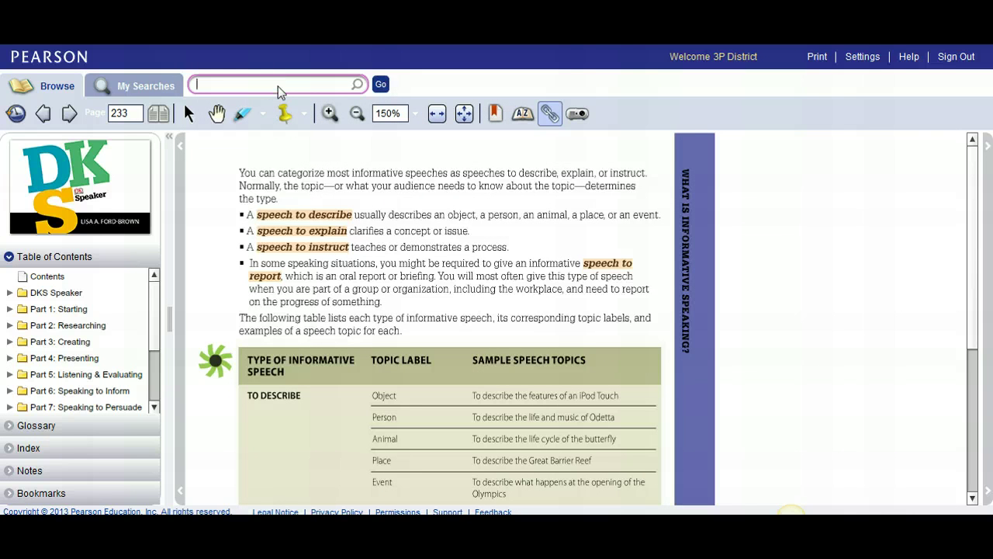
pyautogui.click(269, 84)
pyautogui.write('informative speech')
pyautogui.press('Return')
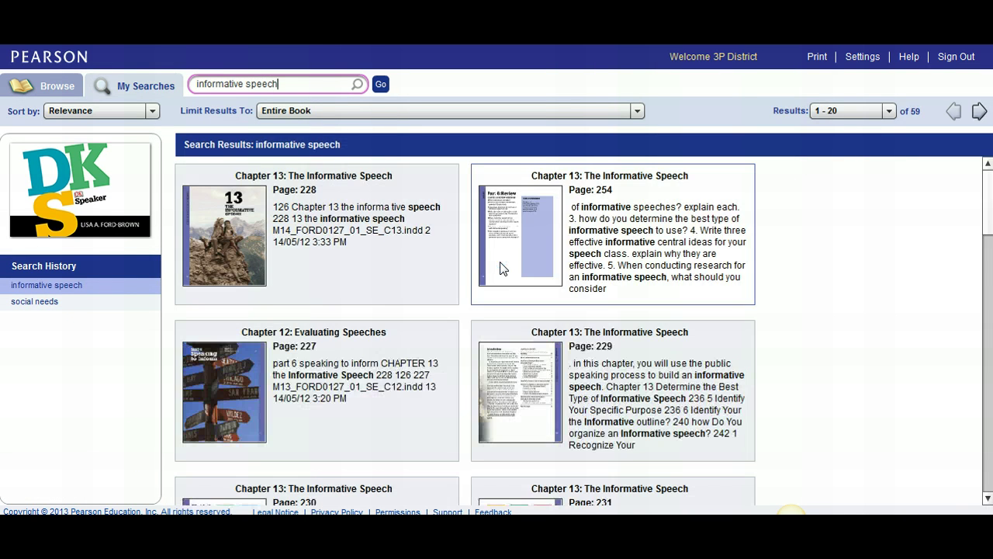
pyautogui.click(276, 233)
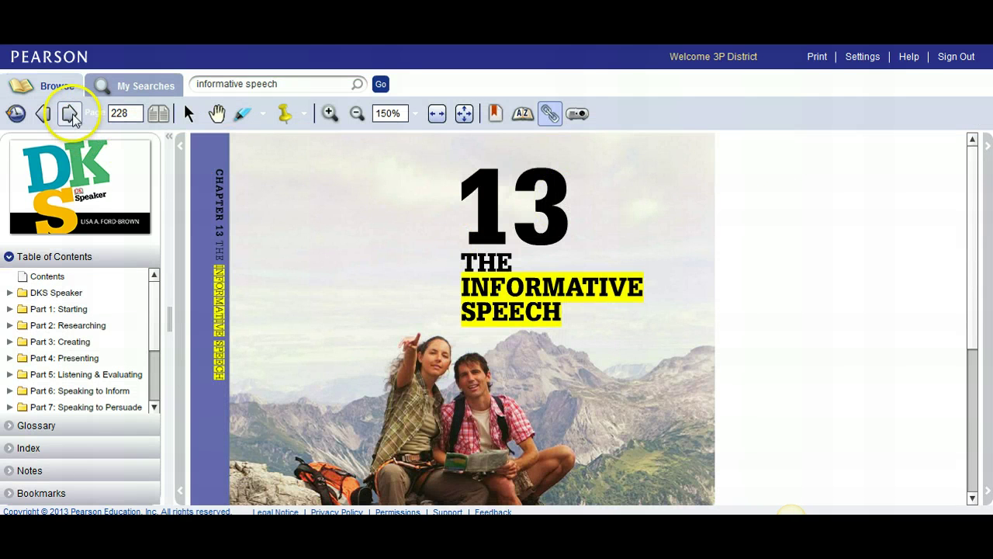
pyautogui.click(70, 114)
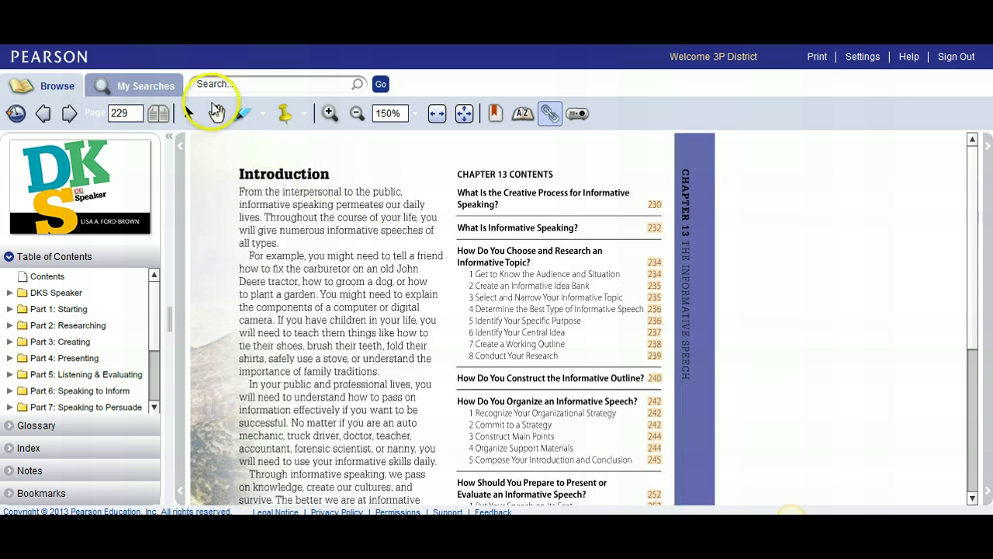
# - Highlight the first line of the Introduction on page 229 and save a private note on it reading "dhdhdhdh"
pyautogui.click(241, 114)
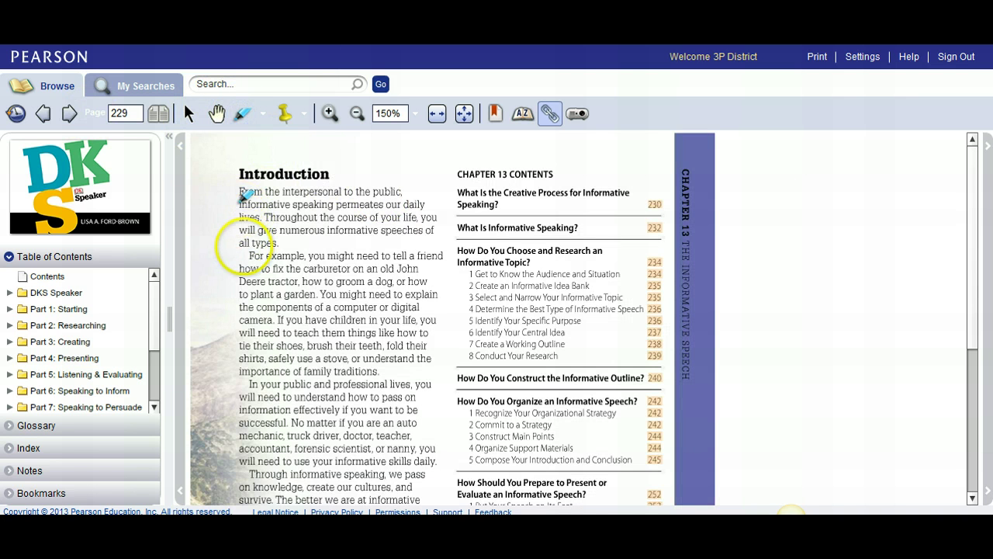
pyautogui.moveTo(240, 192); pyautogui.dragTo(419, 200)
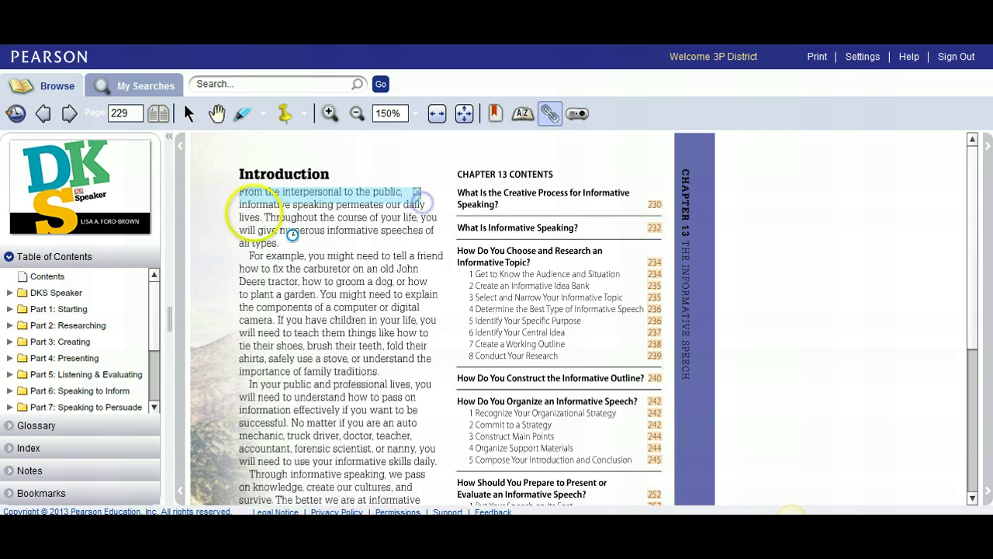
pyautogui.click(284, 114)
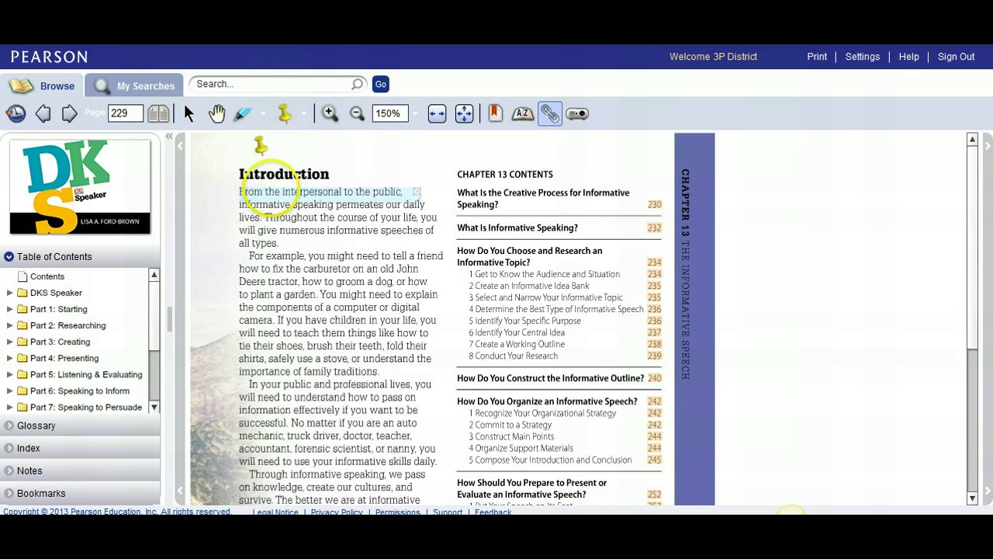
pyautogui.click(270, 189)
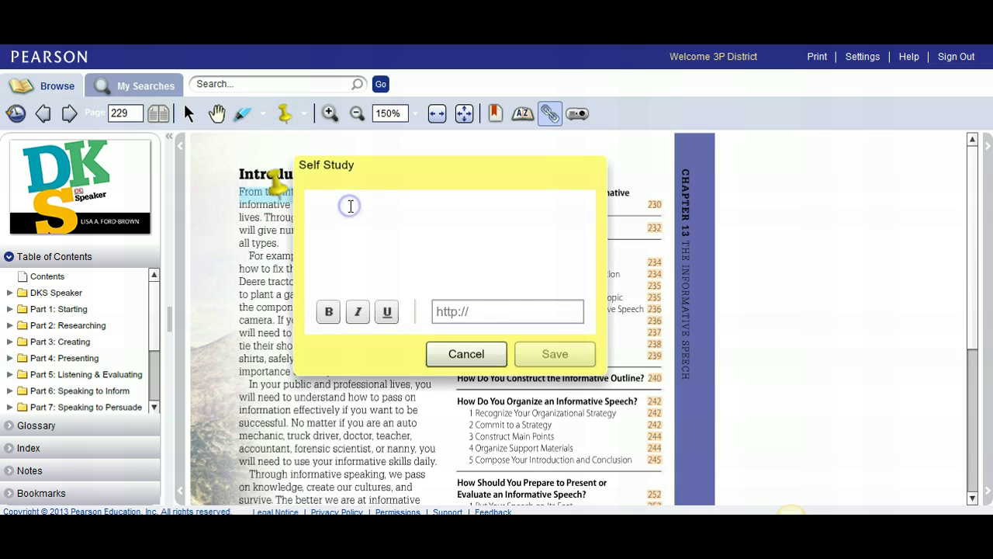
pyautogui.write('dhdh')
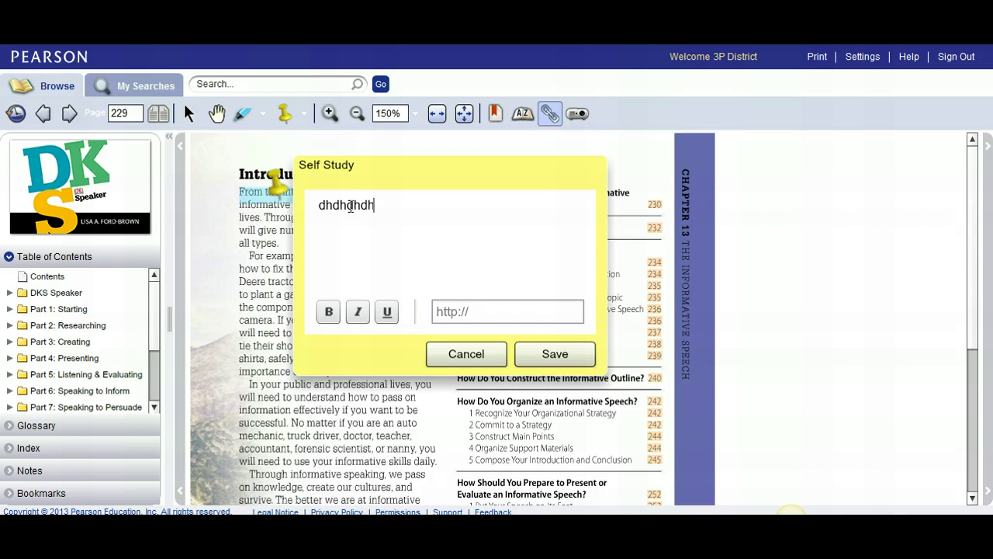
pyautogui.write('ghdh')
pyautogui.click(554, 353)
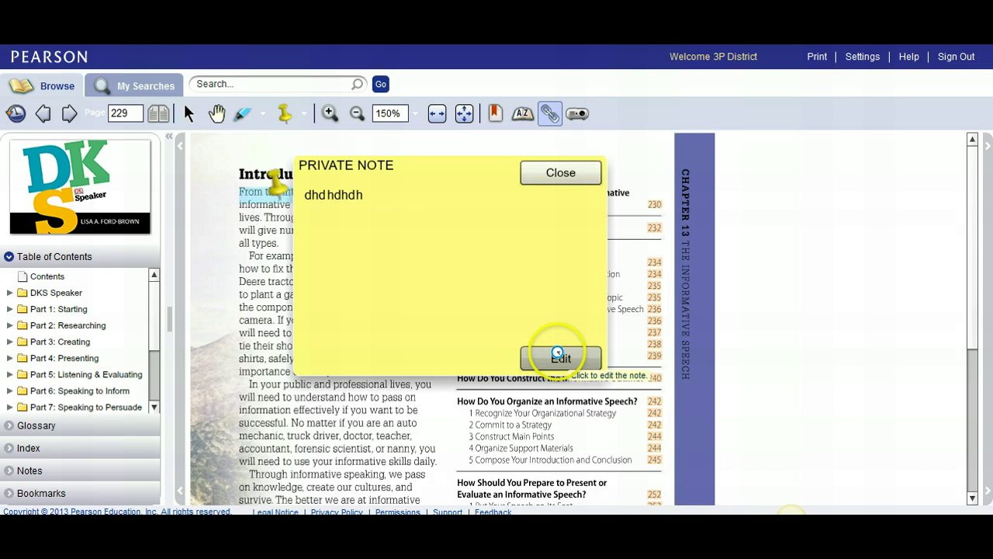
pyautogui.click(555, 173)
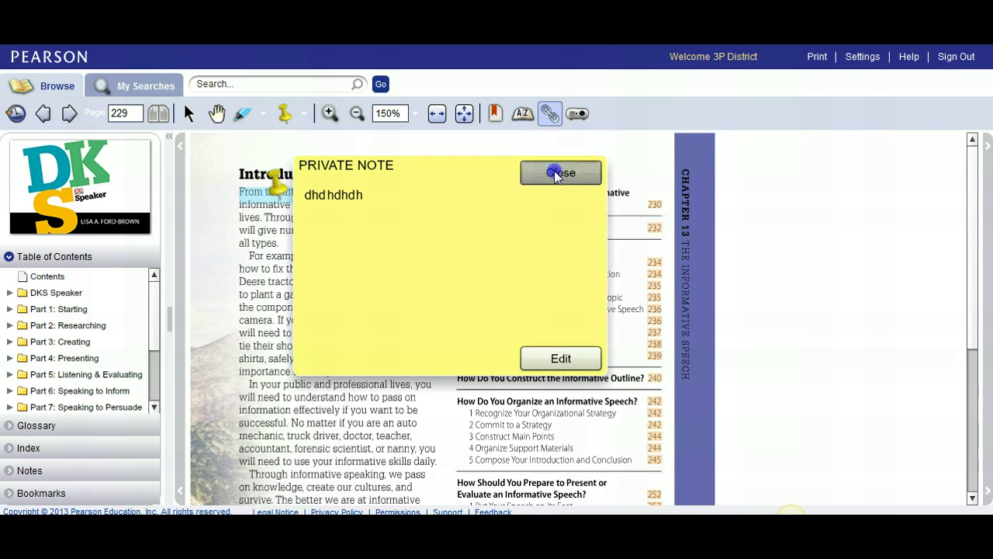
# - View the page 229 notes in the Notes Manager and close it
pyautogui.click(308, 114)
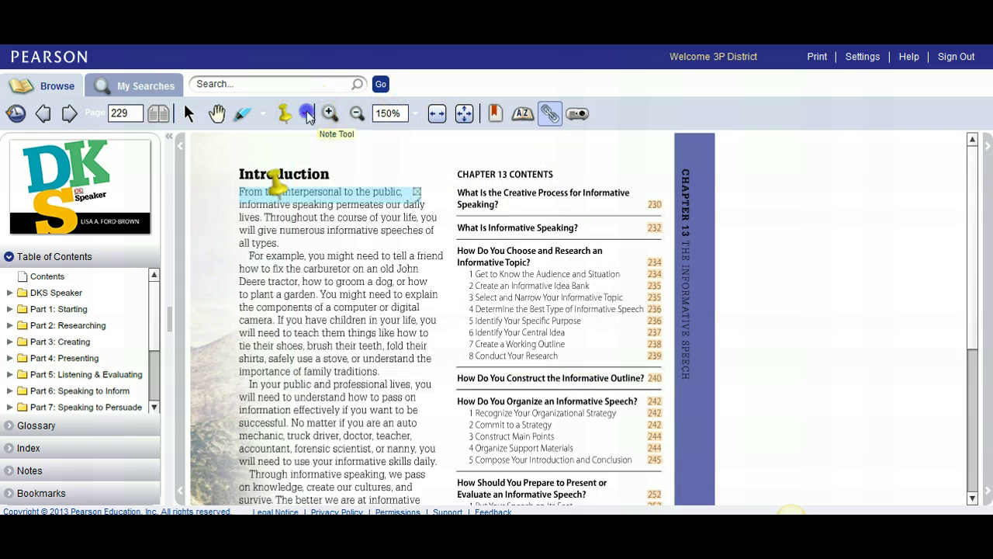
pyautogui.click(314, 164)
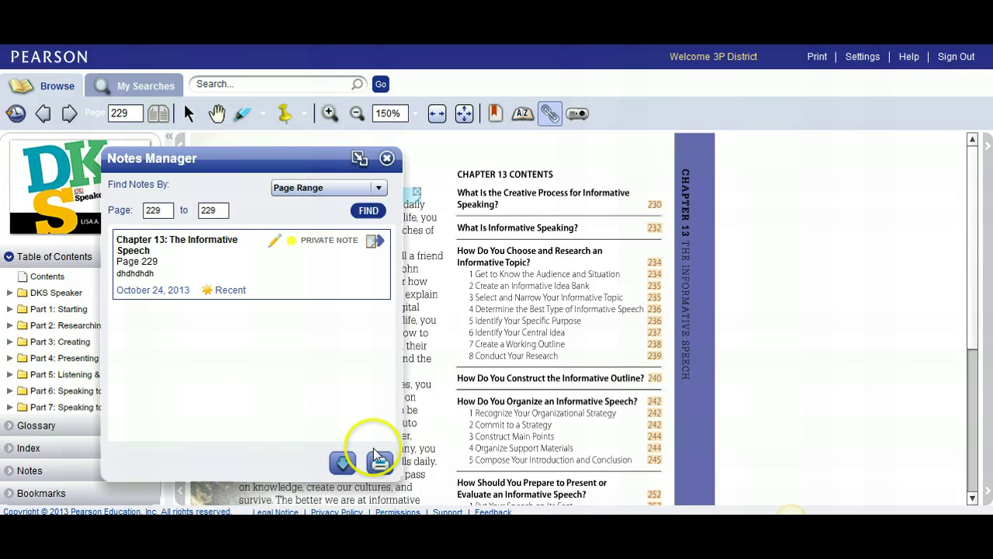
pyautogui.click(386, 158)
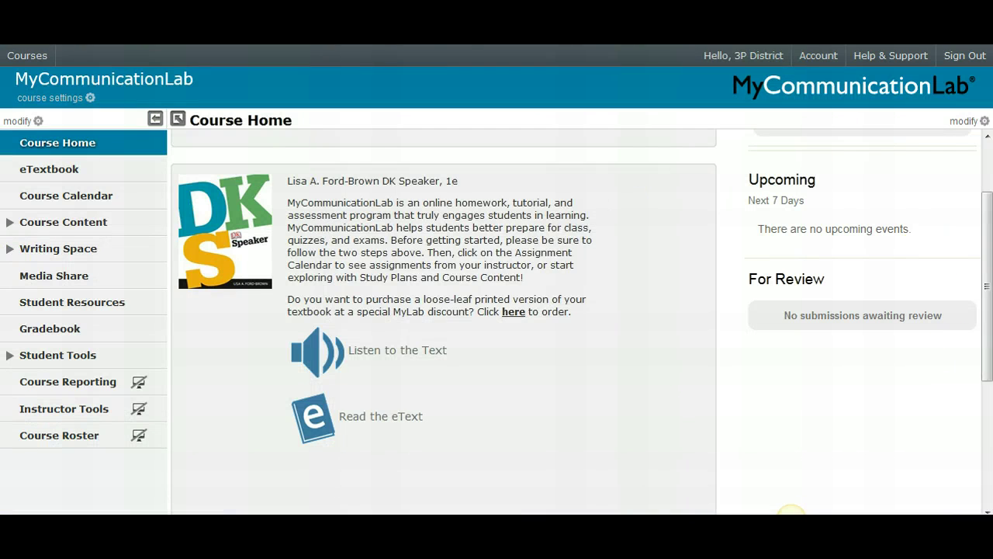
# - Look over the Course Home page and open the Course Calendar
pyautogui.moveTo(984, 350); pyautogui.dragTo(986, 237)
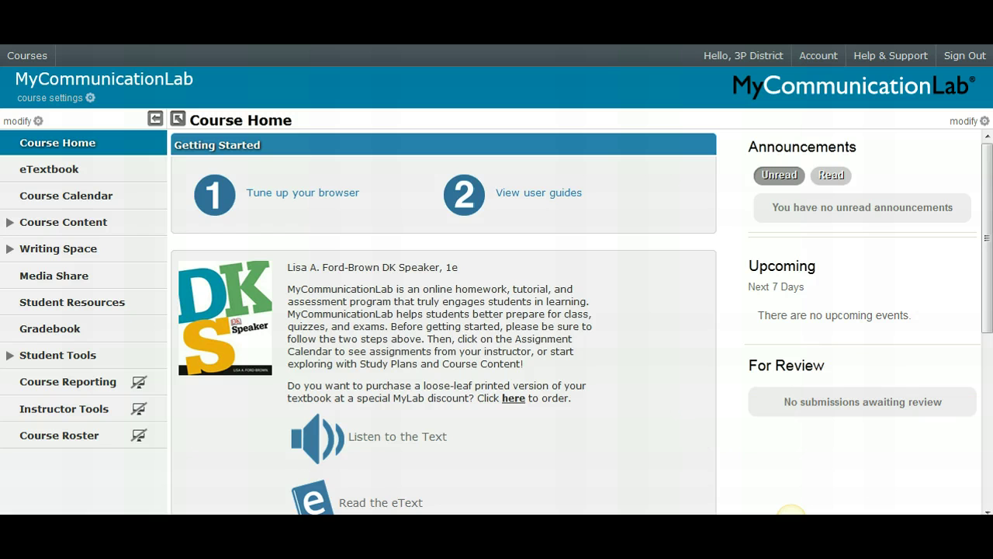
pyautogui.moveTo(987, 280); pyautogui.dragTo(987, 292)
pyautogui.moveTo(988, 423); pyautogui.dragTo(987, 272)
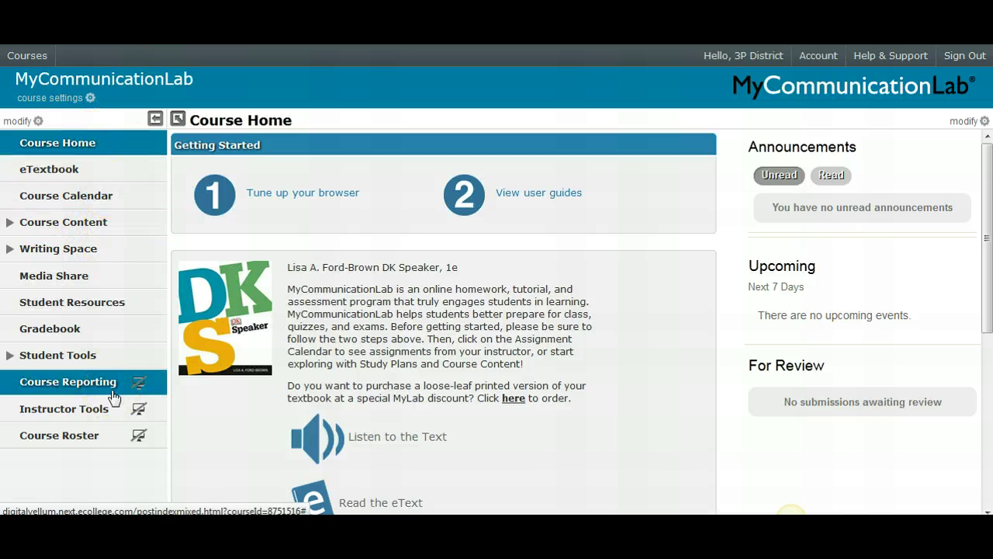
pyautogui.click(122, 203)
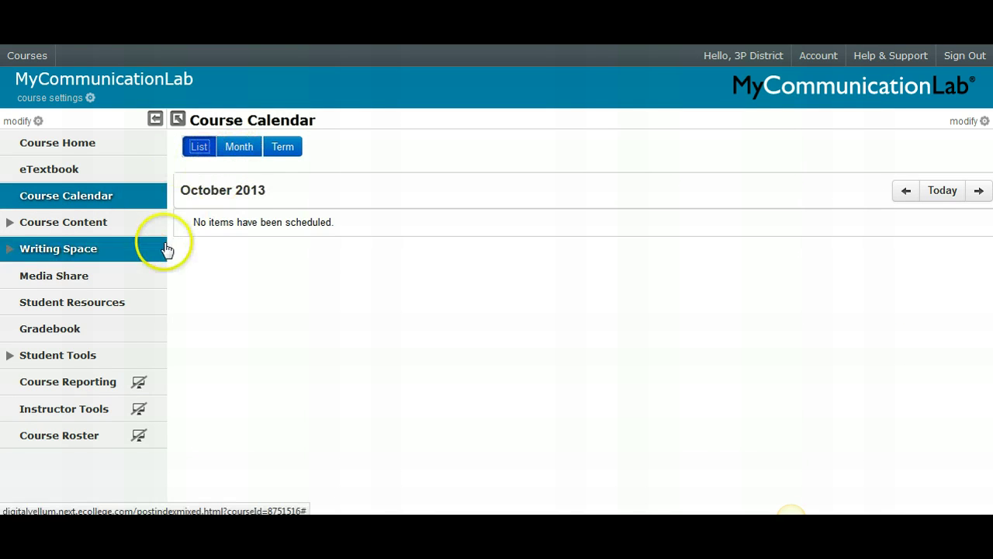
# - Open Course Content and look over the available chapter activities, from the Pre-Test to the Chapter Exam
pyautogui.click(75, 229)
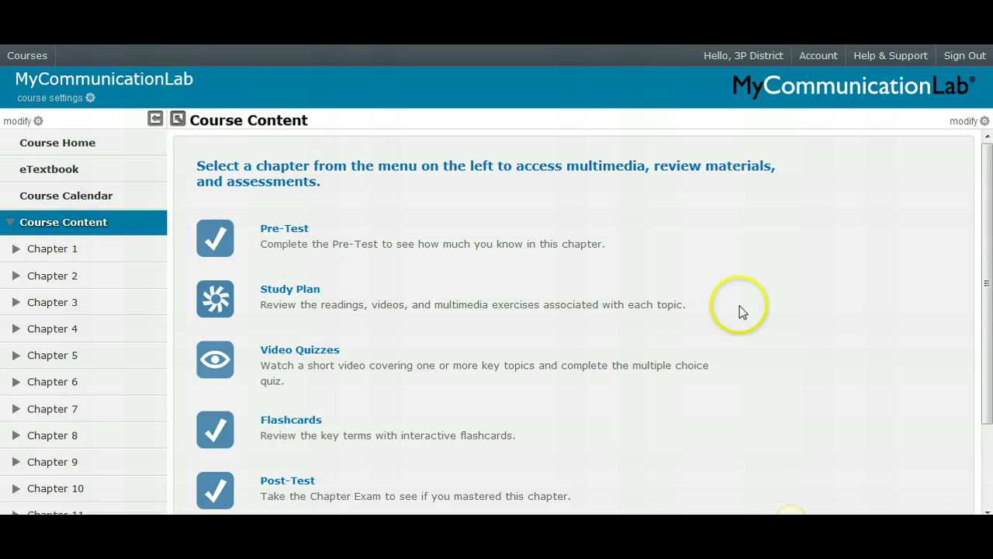
pyautogui.moveTo(990, 206); pyautogui.dragTo(989, 256)
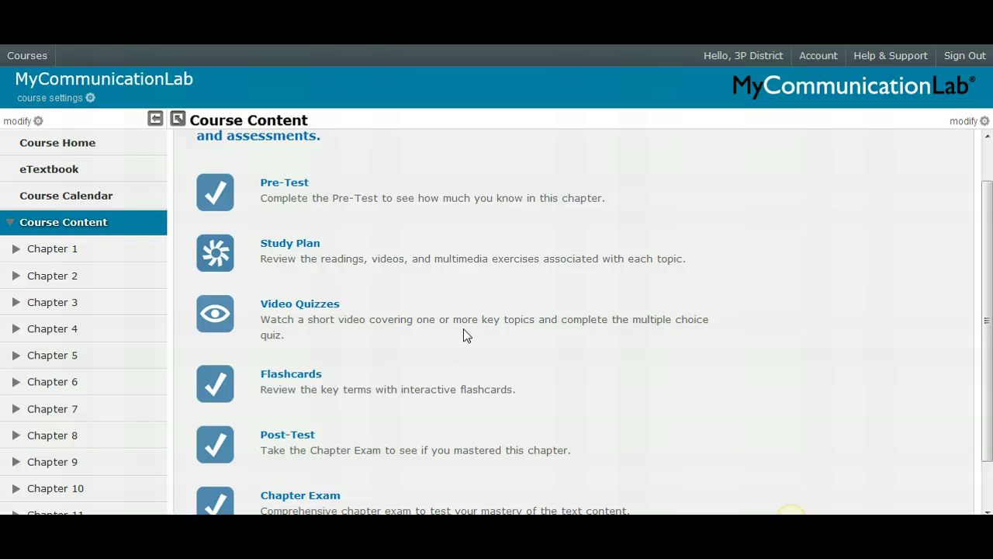
# - View the rest of the Course Content activities and the Chapter 1 topics, and collapse Course Content
pyautogui.moveTo(989, 263); pyautogui.dragTo(989, 326)
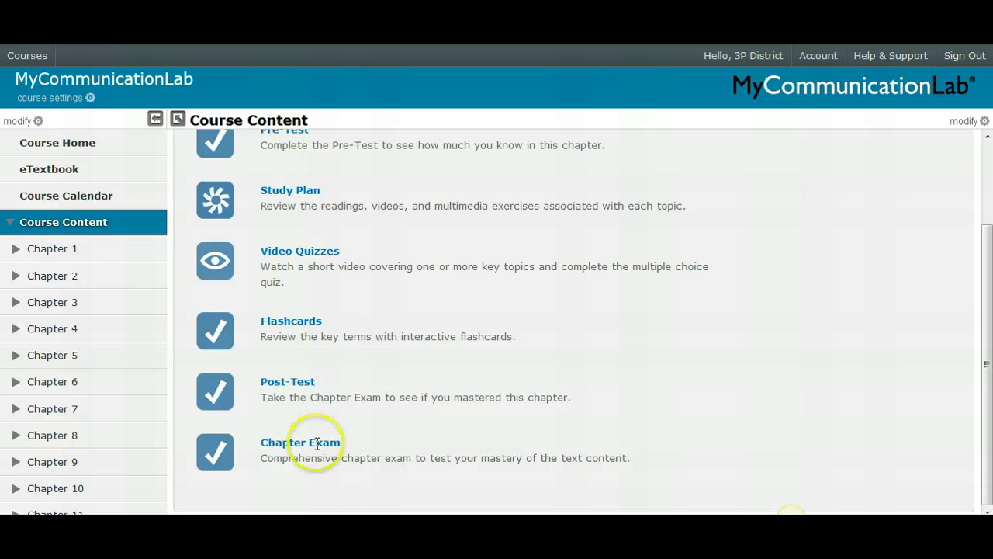
pyautogui.click(47, 252)
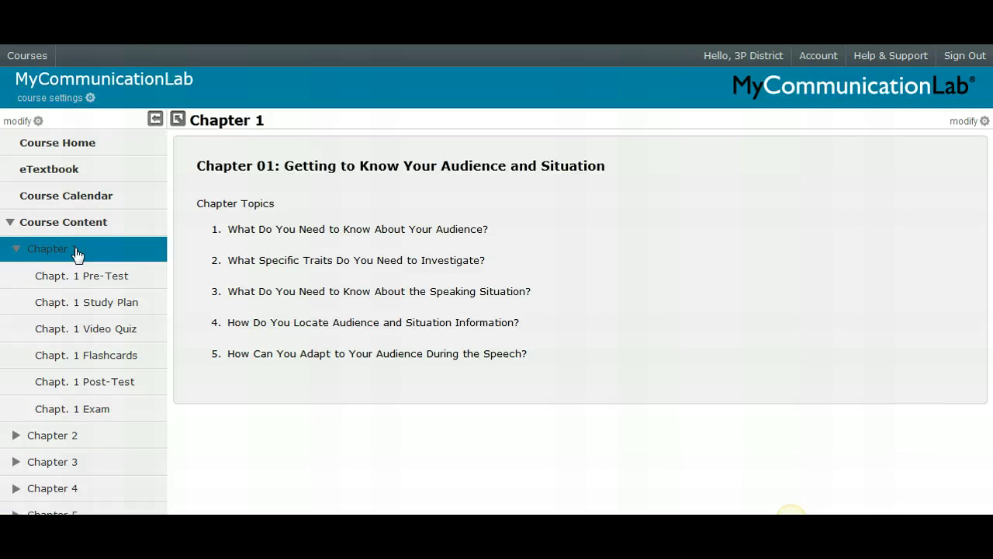
pyautogui.click(14, 226)
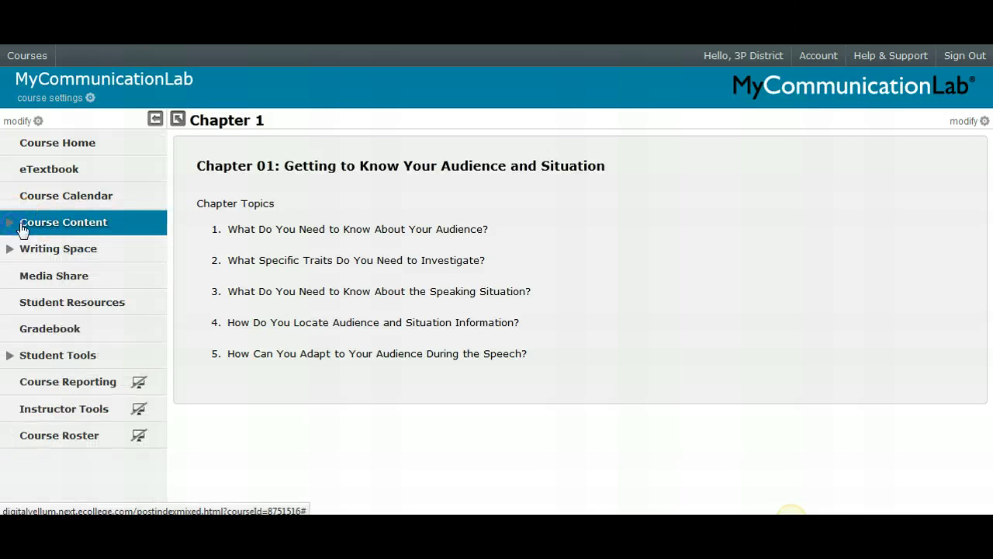
pyautogui.click(64, 231)
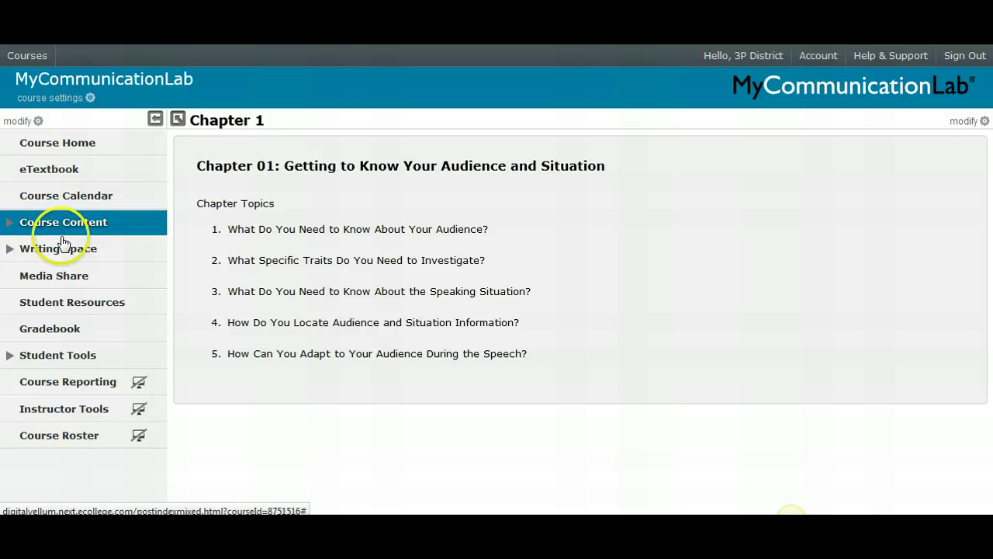
# - Open the Martin Luther King 'I Have a Dream' Response Essay in Writing Space and look over its assignment details and student submissions
pyautogui.click(110, 262)
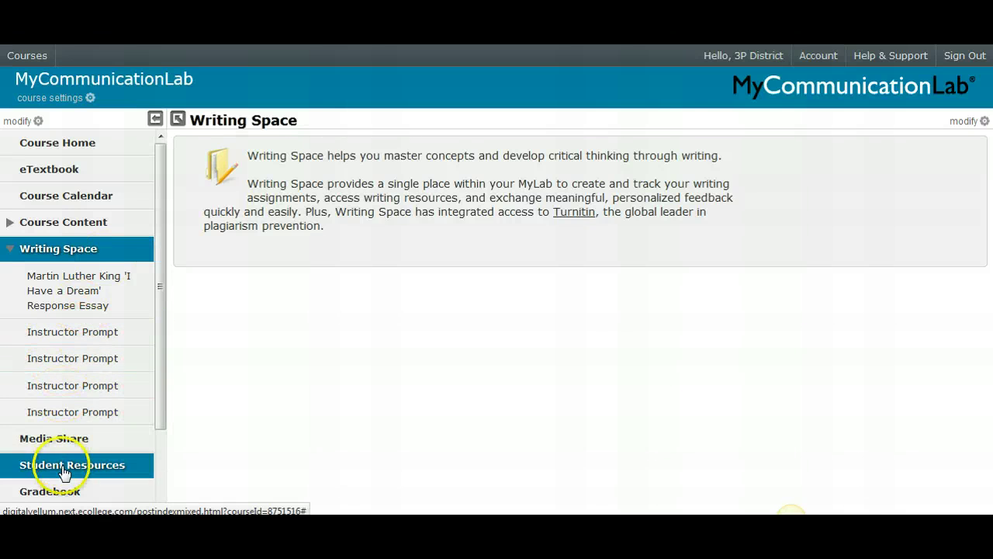
pyautogui.click(109, 303)
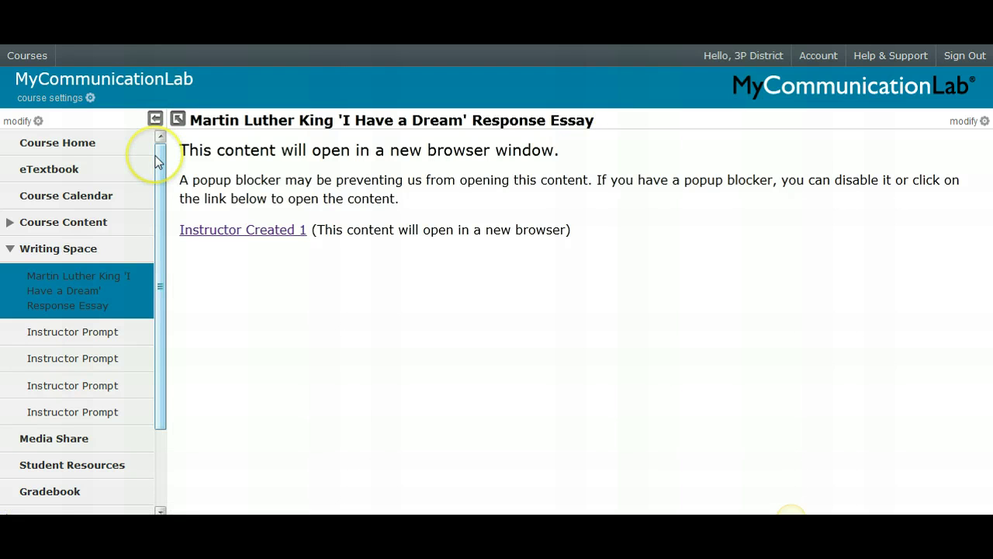
pyautogui.moveTo(158, 183); pyautogui.dragTo(160, 251)
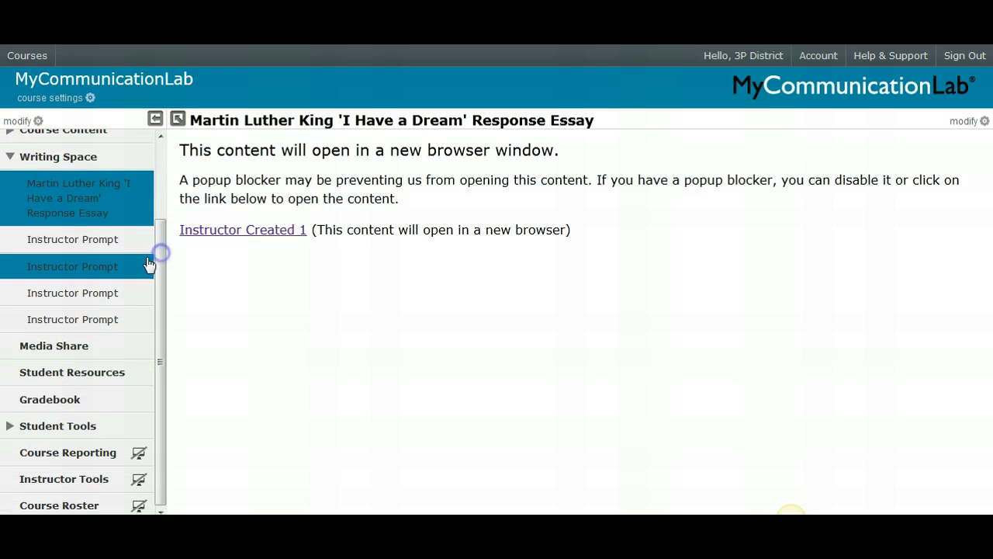
pyautogui.click(115, 193)
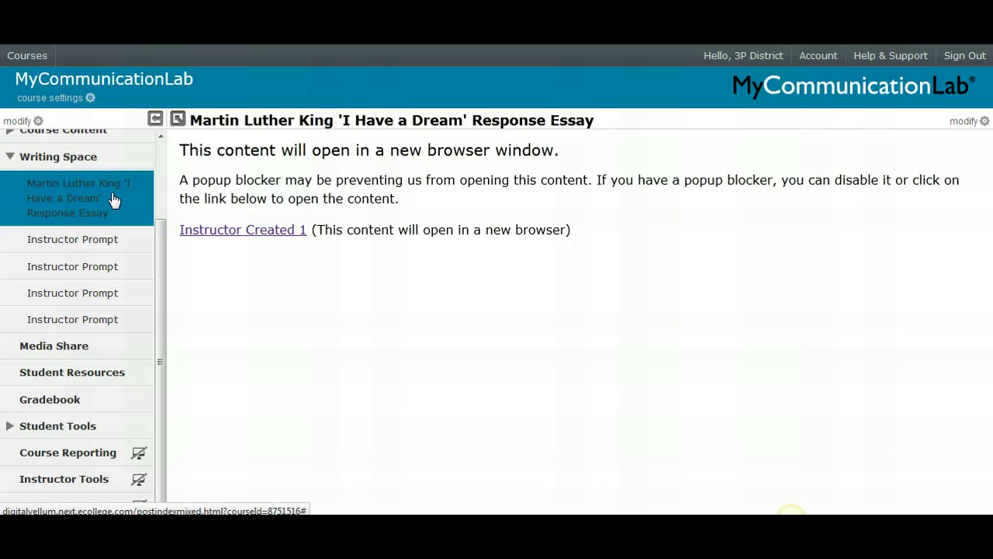
pyautogui.click(258, 237)
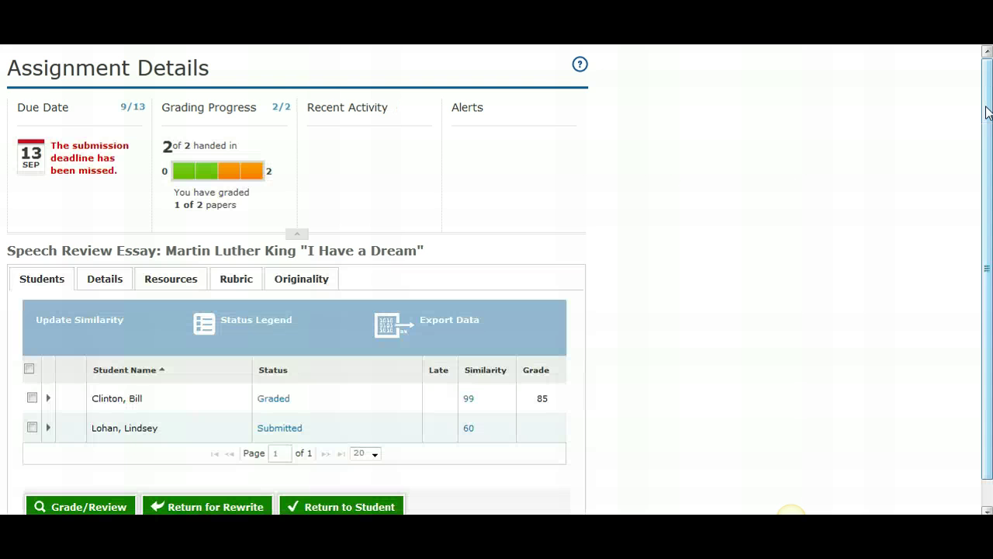
pyautogui.moveTo(987, 111); pyautogui.dragTo(987, 120)
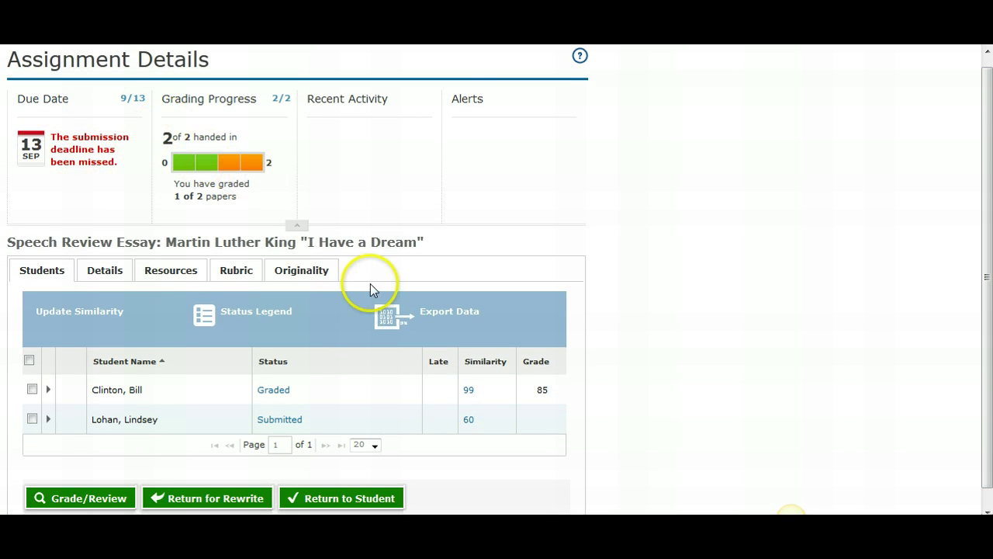
pyautogui.moveTo(988, 190); pyautogui.dragTo(988, 210)
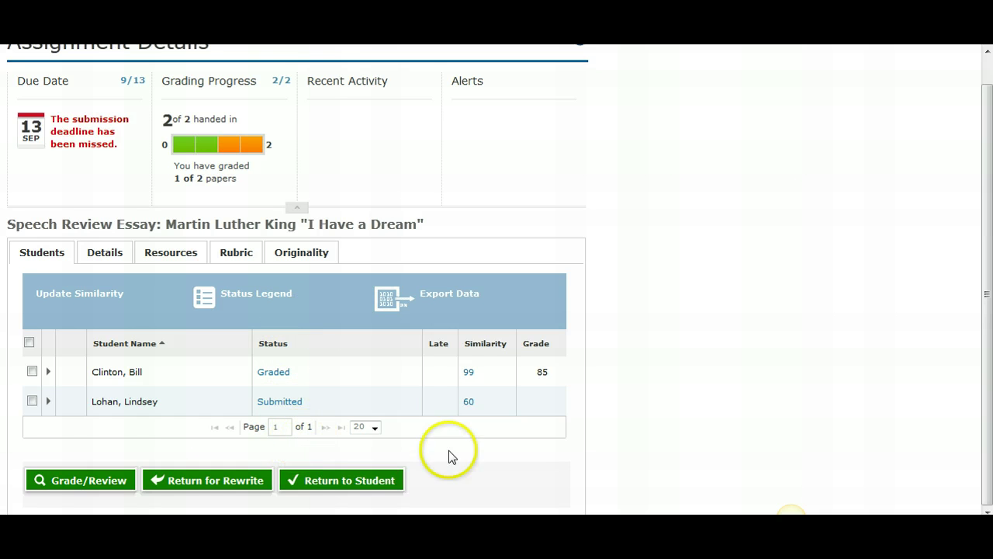
# - Open the essay with Graded status and examine its feedback editor and Grade & Rubric criteria
pyautogui.click(278, 380)
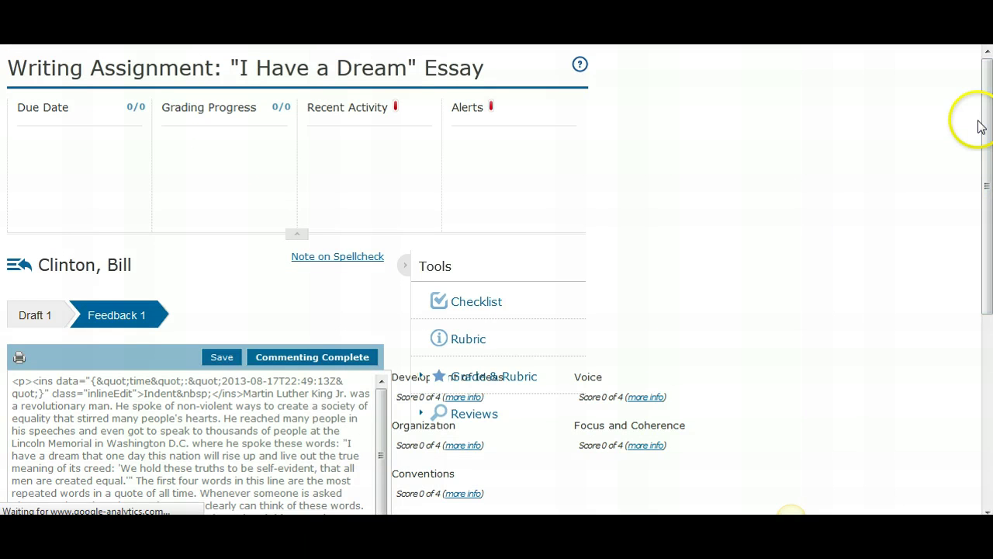
pyautogui.moveTo(983, 122); pyautogui.dragTo(990, 240)
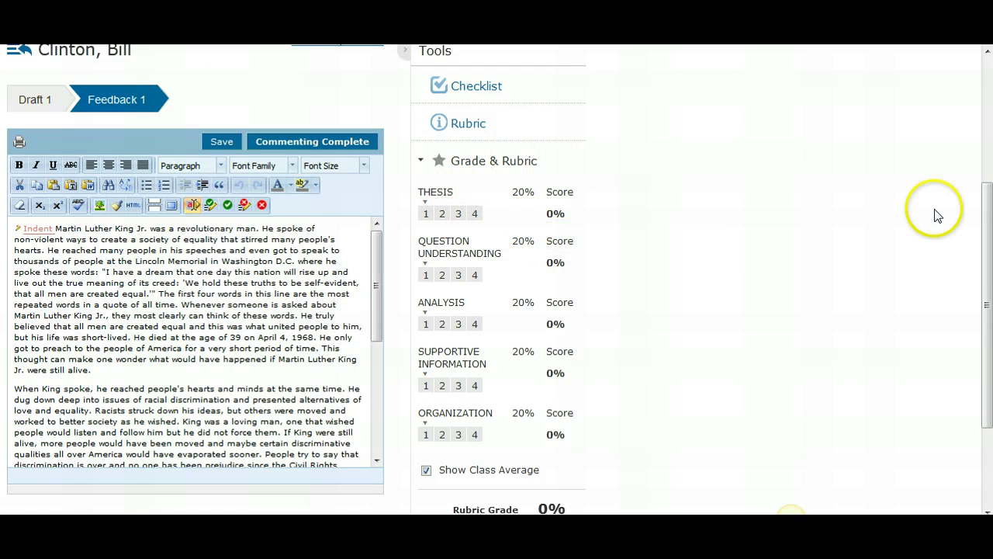
pyautogui.moveTo(989, 249); pyautogui.dragTo(987, 281)
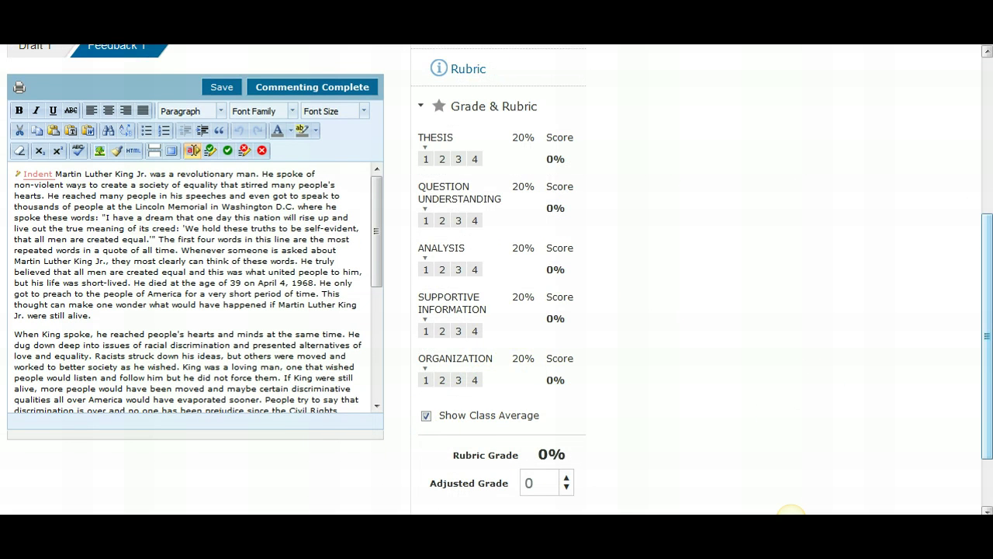
pyautogui.moveTo(985, 400); pyautogui.dragTo(985, 448)
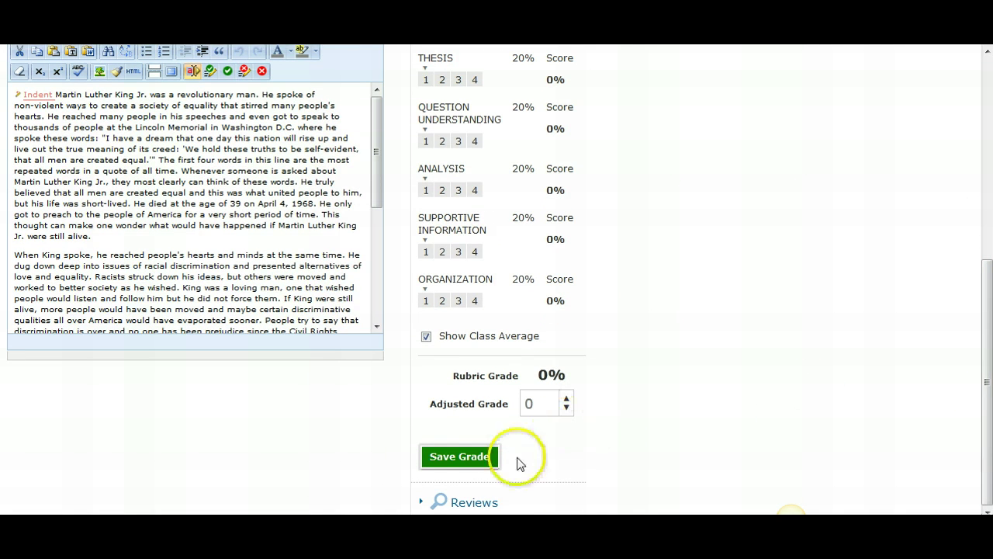
pyautogui.moveTo(987, 380); pyautogui.dragTo(987, 313)
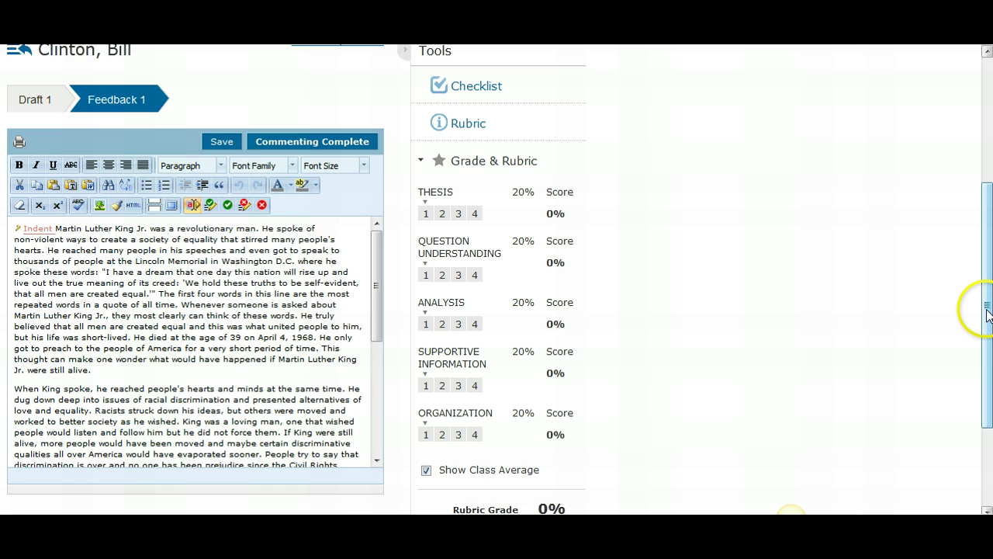
pyautogui.moveTo(986, 310); pyautogui.dragTo(987, 155)
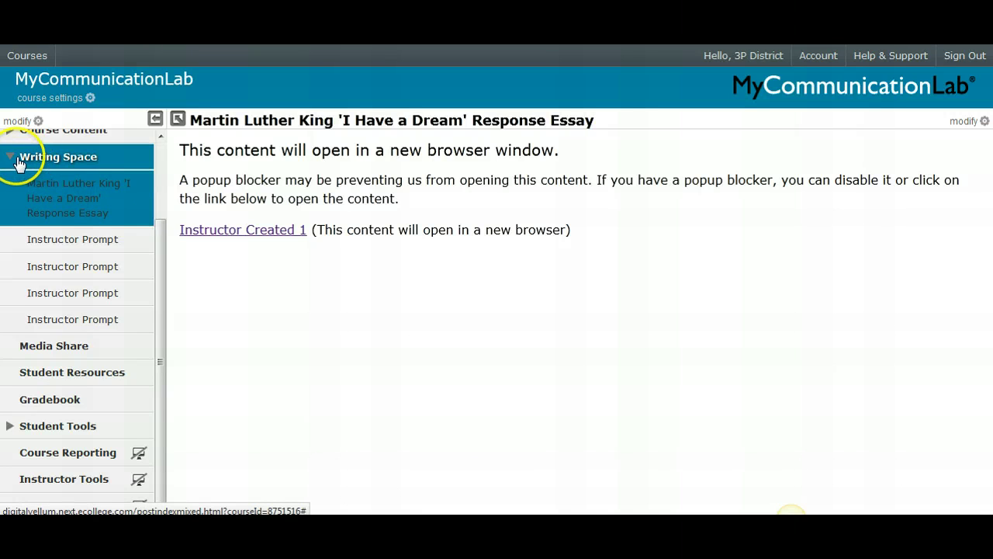
# - Collapse Writing Space, switch to MediaShare, dismiss the e-mail notification and view the Public Speaking - Fall 2013 assignments
pyautogui.click(18, 161)
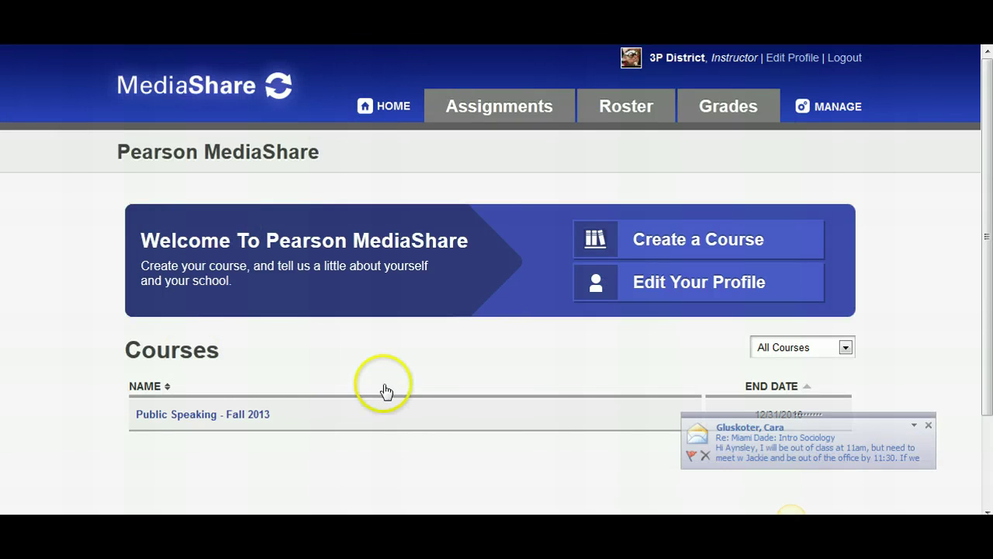
pyautogui.click(930, 425)
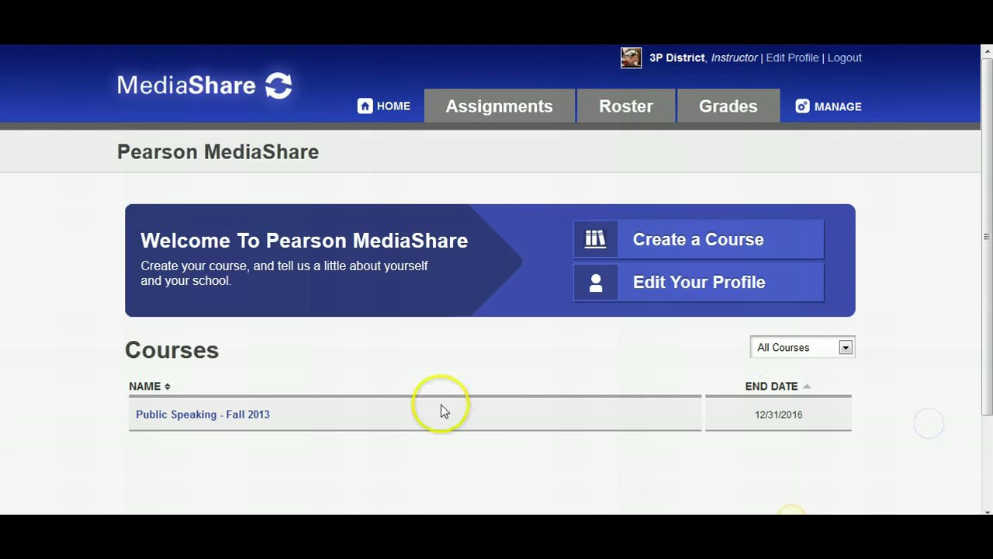
pyautogui.click(247, 416)
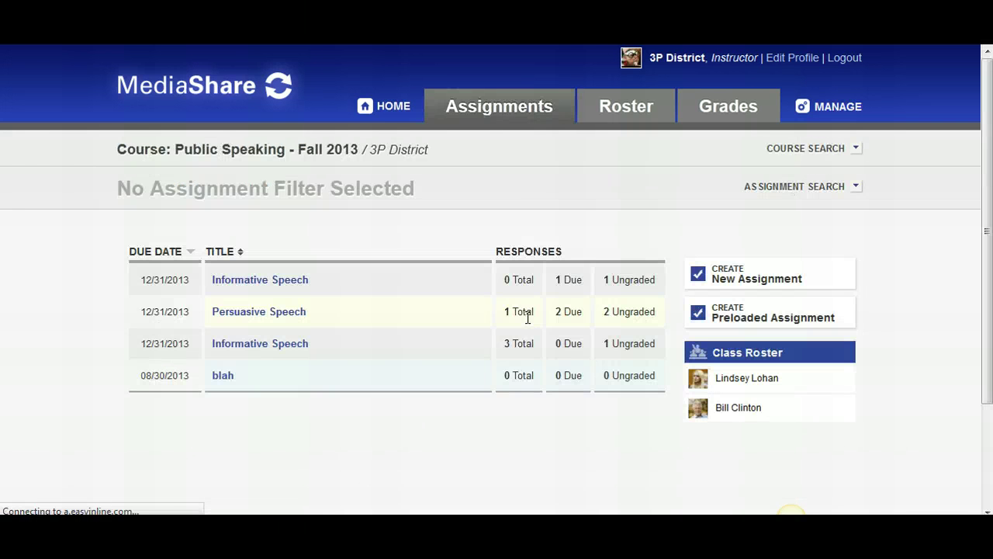
pyautogui.click(521, 309)
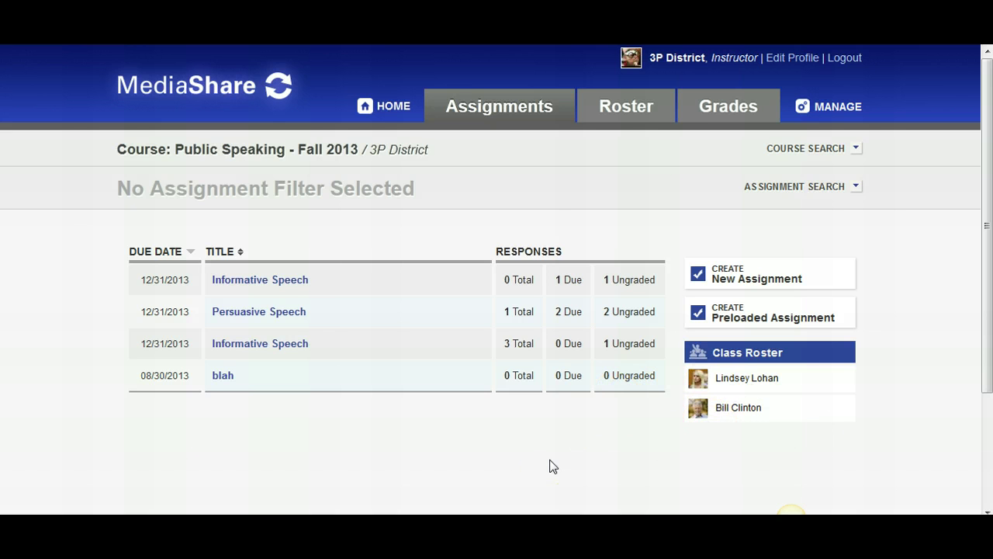
# - Return to the MediaShare home page and look over the instructor profile's picture, school name and short bio
pyautogui.click(393, 113)
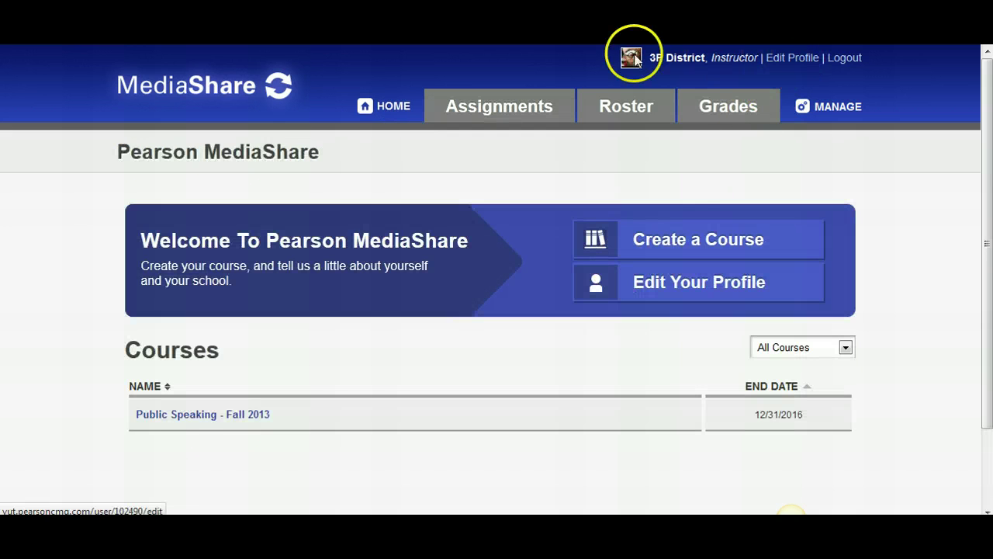
pyautogui.click(579, 259)
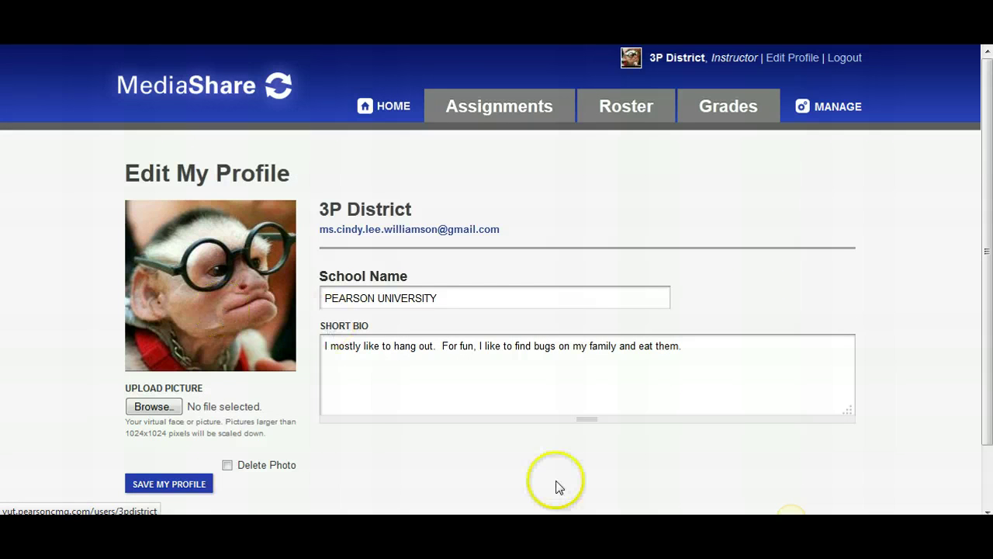
pyautogui.click(722, 373)
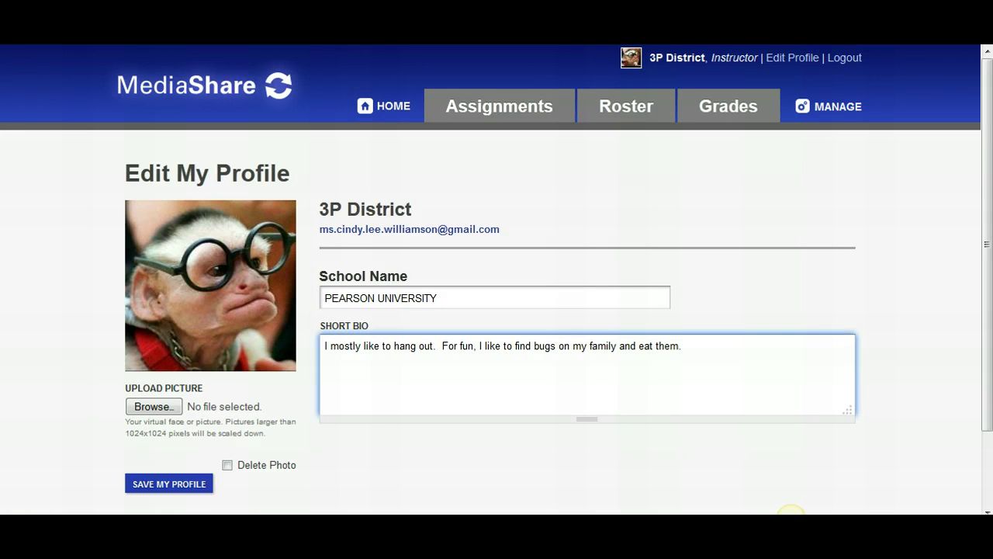
pyautogui.moveTo(988, 184); pyautogui.dragTo(987, 153)
pyautogui.click(707, 352)
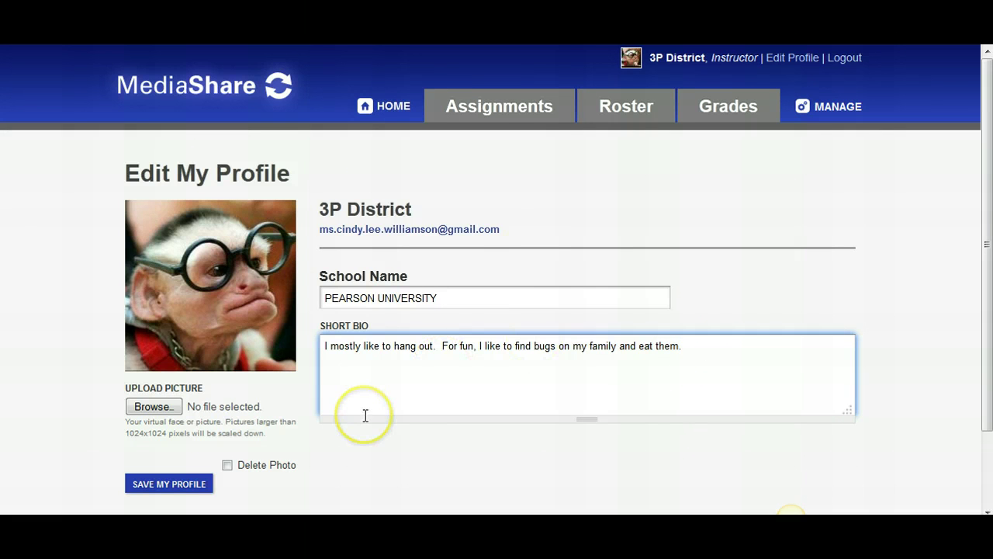
# - Return to the Public Speaking - Fall 2013 course and view the submissions of its first Informative Speech assignment
pyautogui.click(405, 113)
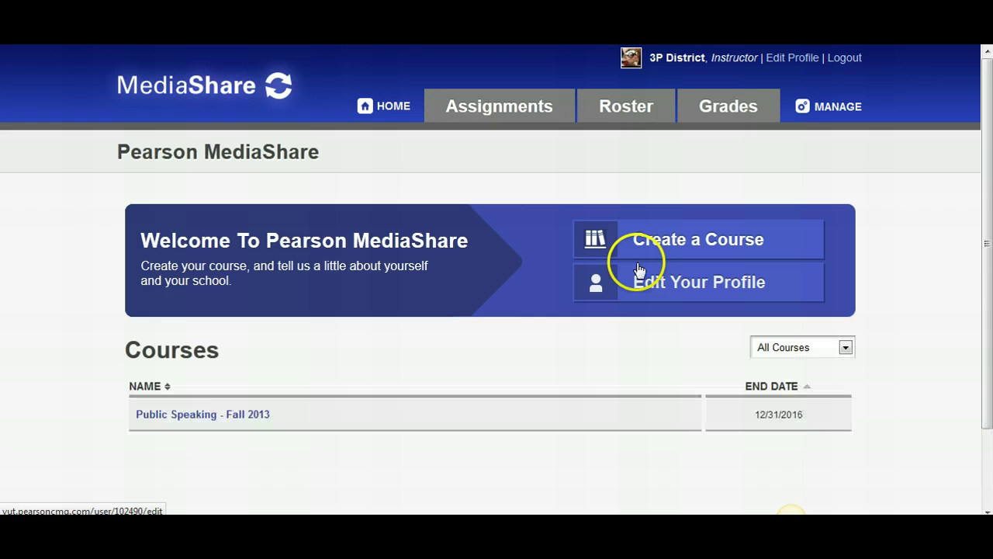
pyautogui.click(211, 420)
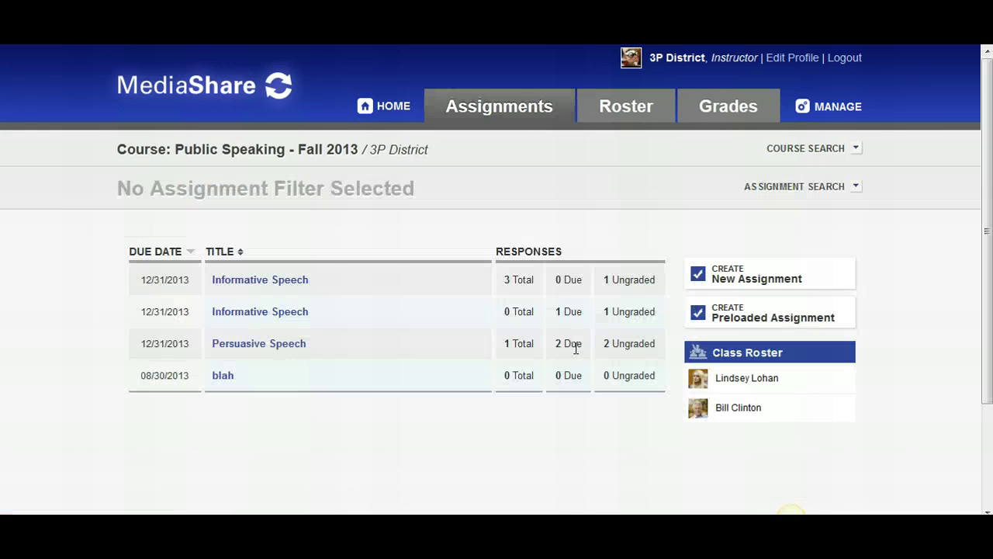
pyautogui.click(264, 284)
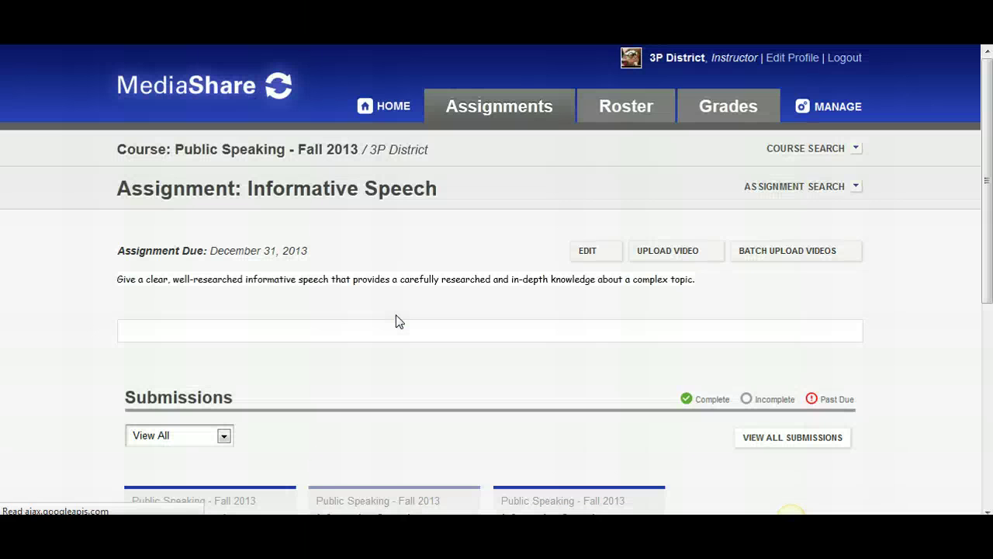
pyautogui.moveTo(979, 149); pyautogui.dragTo(985, 319)
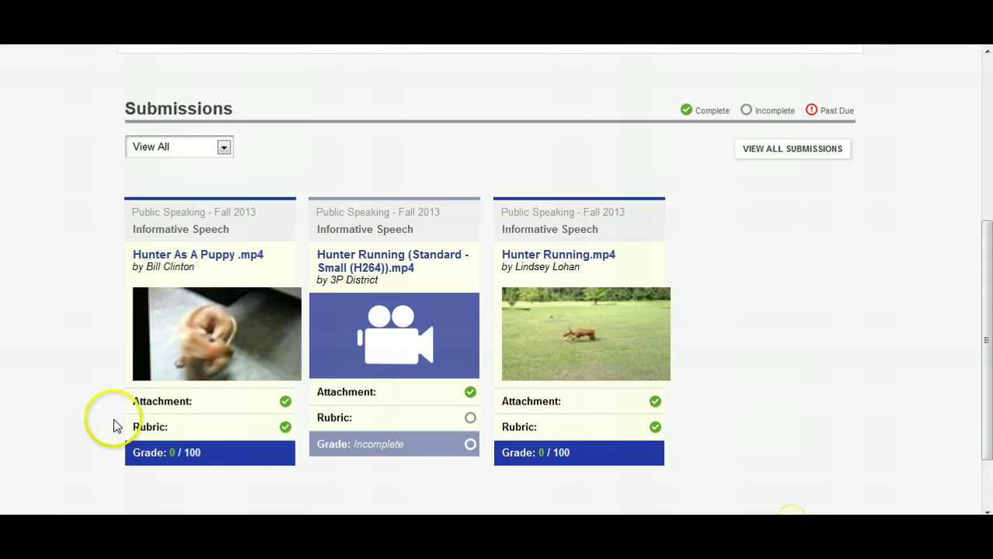
# - Open the "Hunter As A Puppy .mp4" submission and examine its video, time-stamped comments and Instructor Review rubric
pyautogui.click(189, 255)
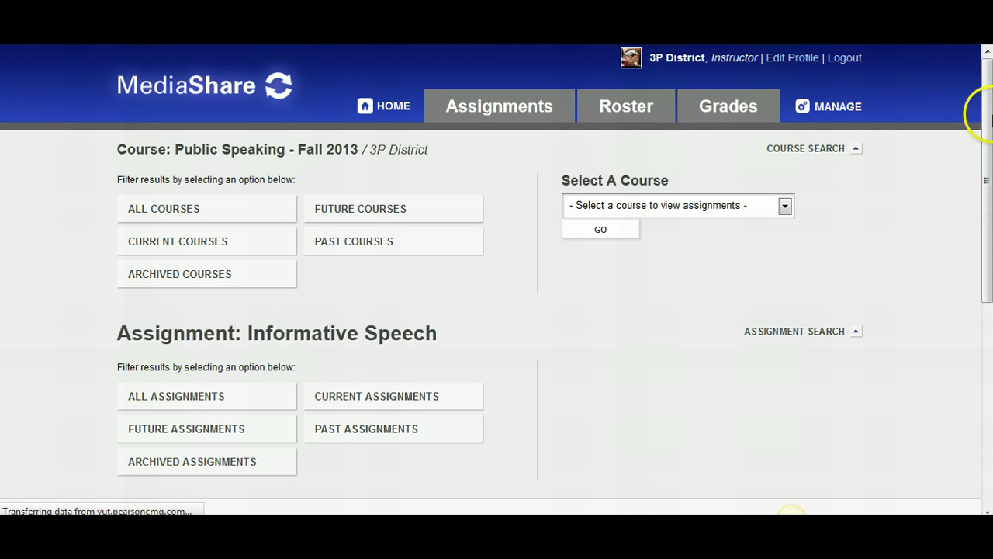
pyautogui.moveTo(990, 113); pyautogui.dragTo(985, 248)
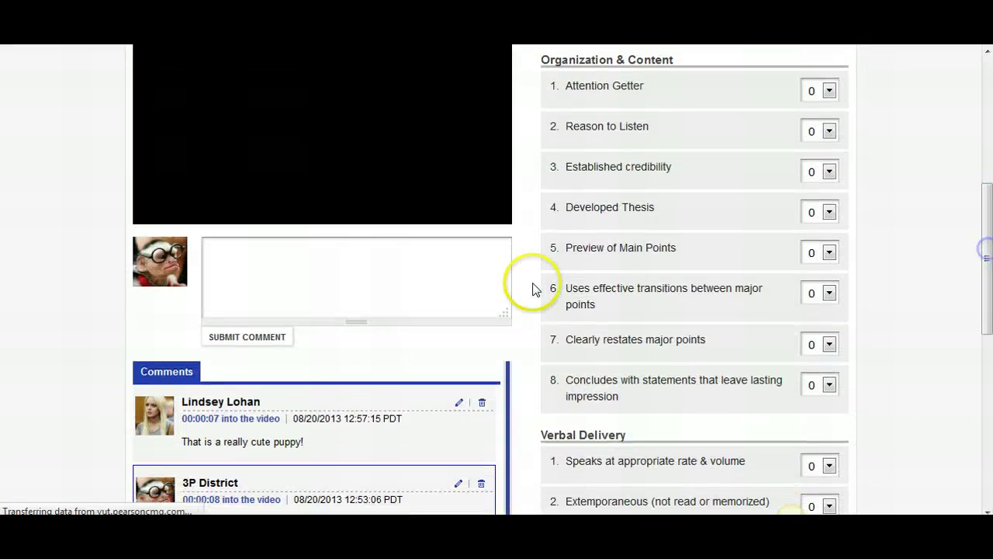
pyautogui.click(366, 260)
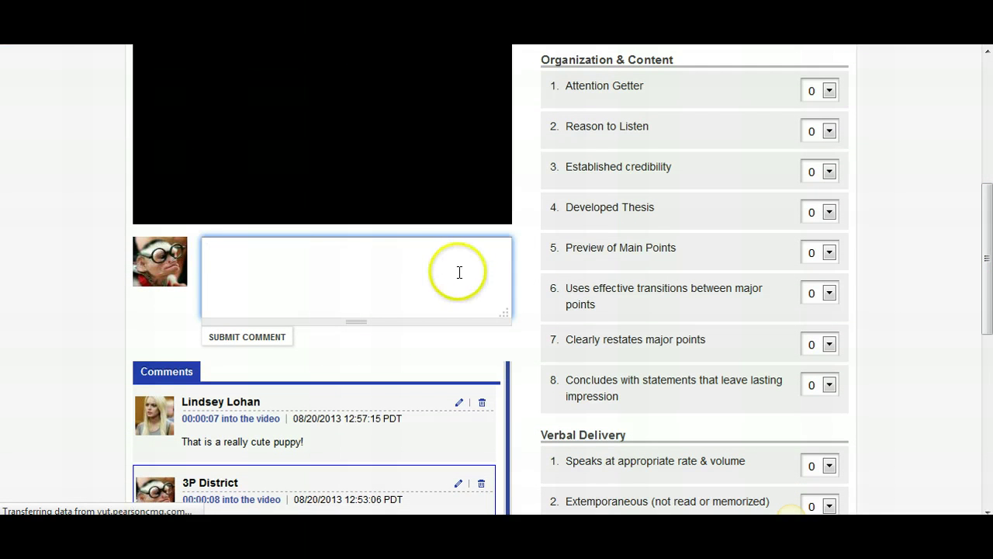
pyautogui.scroll(3, 988, 262)
pyautogui.moveTo(985, 256); pyautogui.dragTo(985, 252)
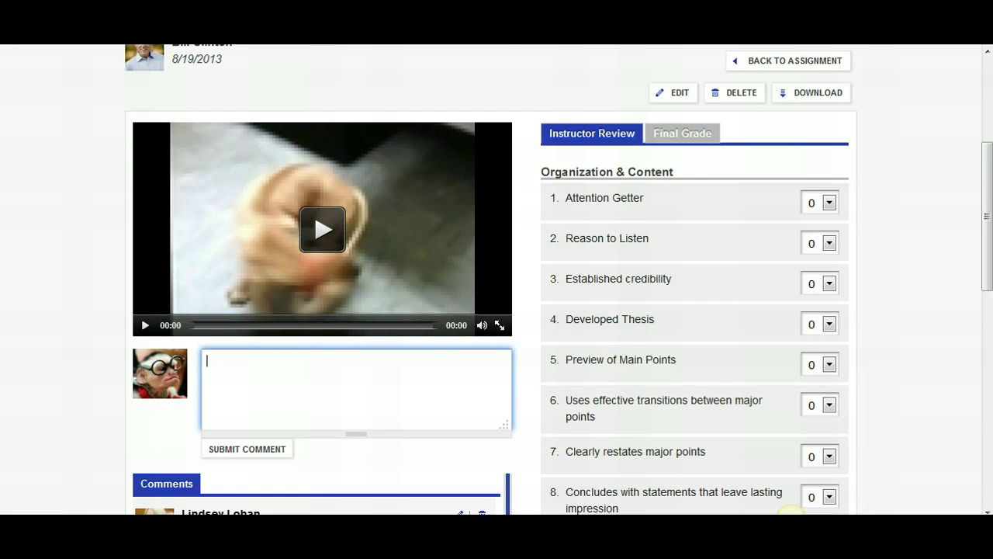
pyautogui.moveTo(986, 198); pyautogui.dragTo(986, 297)
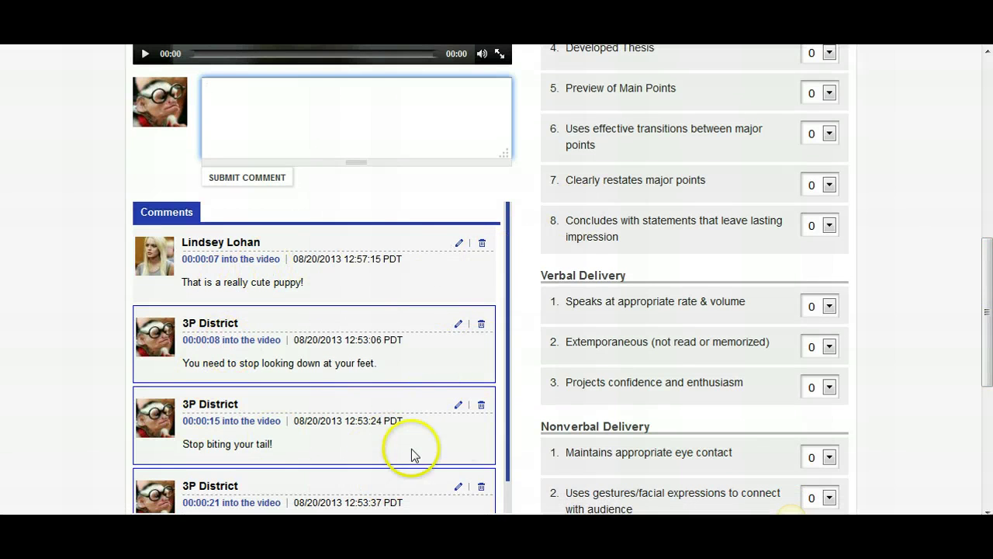
pyautogui.moveTo(988, 309); pyautogui.dragTo(985, 241)
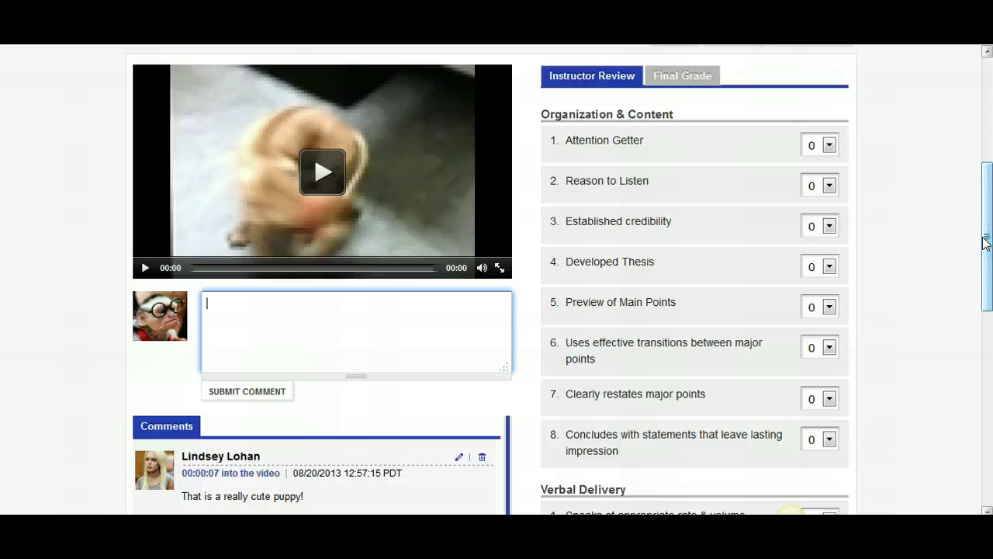
# - Return to the Informative Speech assignment, open the instructor's Informative Speech Rubric from My Rubrics for editing and look over its criteria
pyautogui.moveTo(986, 233); pyautogui.dragTo(983, 55)
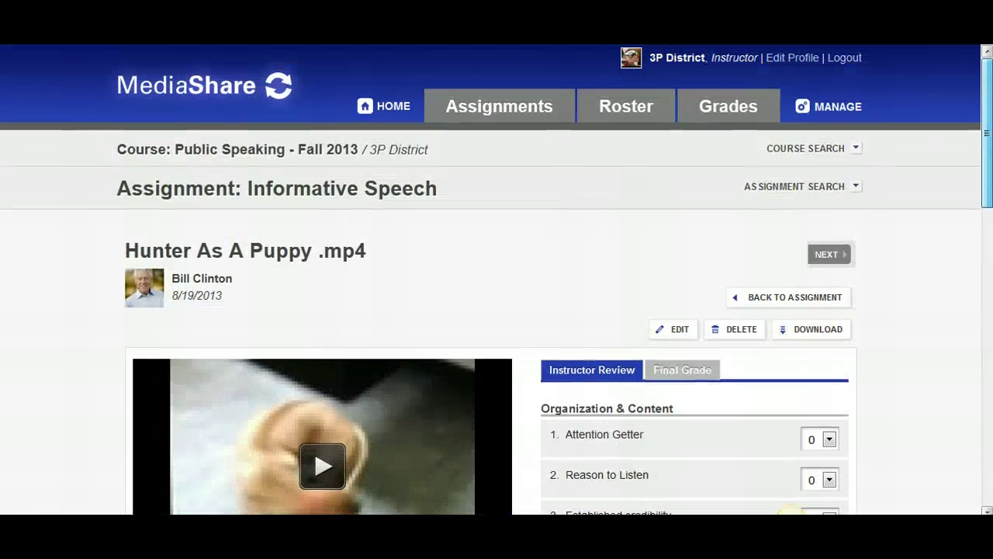
pyautogui.click(764, 297)
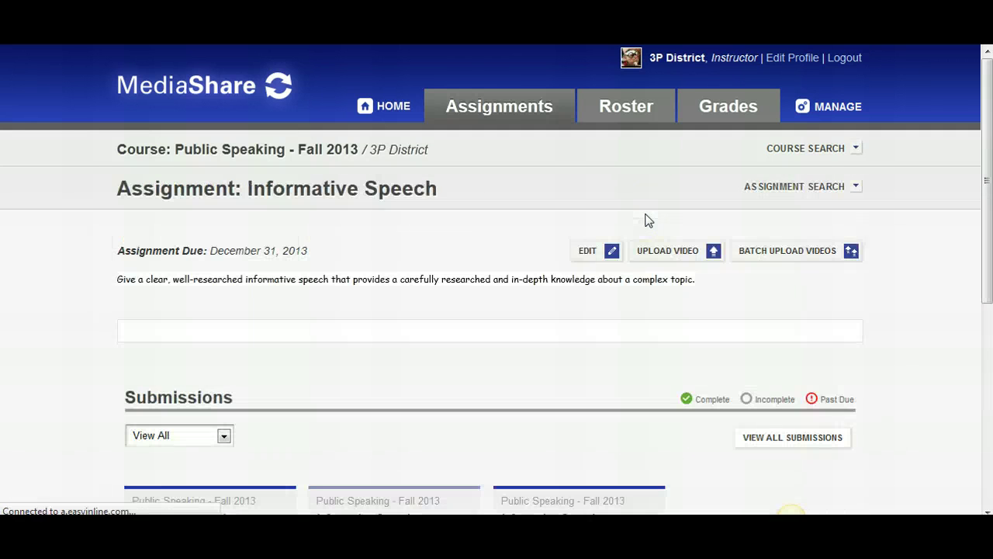
pyautogui.moveTo(841, 106)
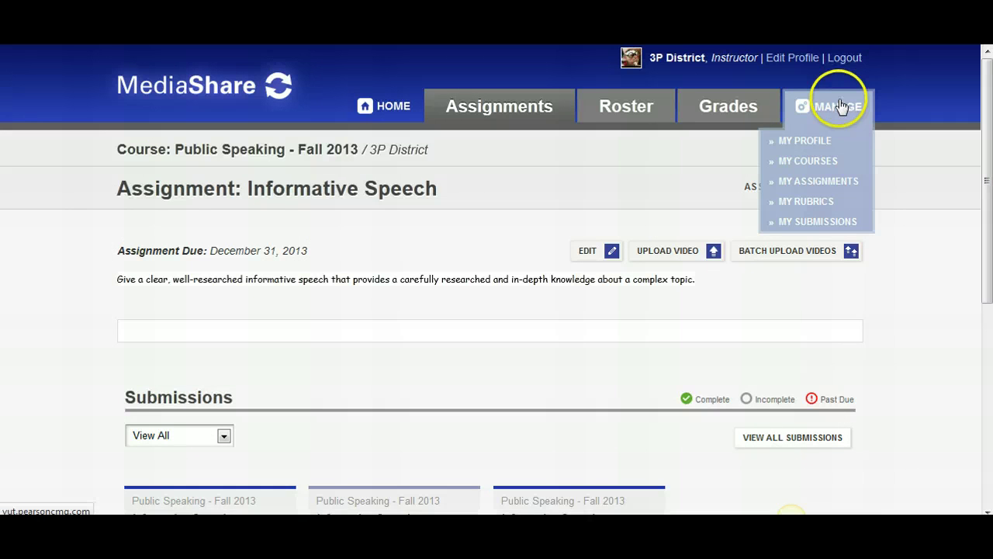
pyautogui.click(811, 204)
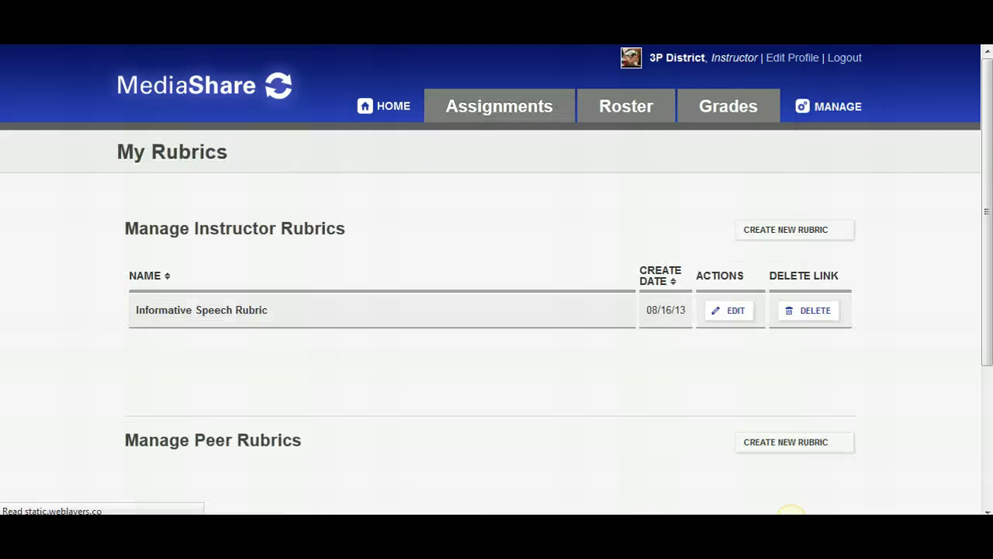
pyautogui.scroll(-2, 987, 138)
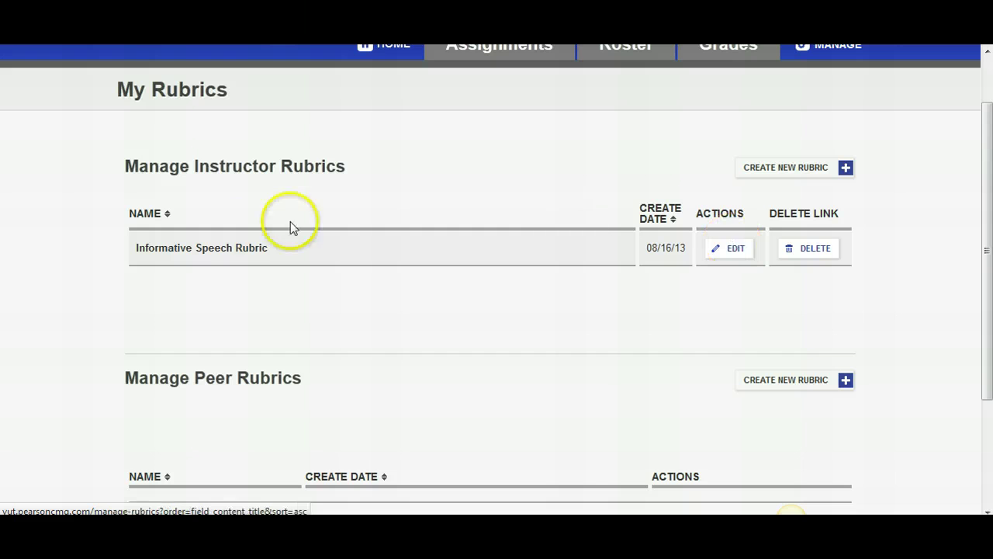
pyautogui.click(737, 249)
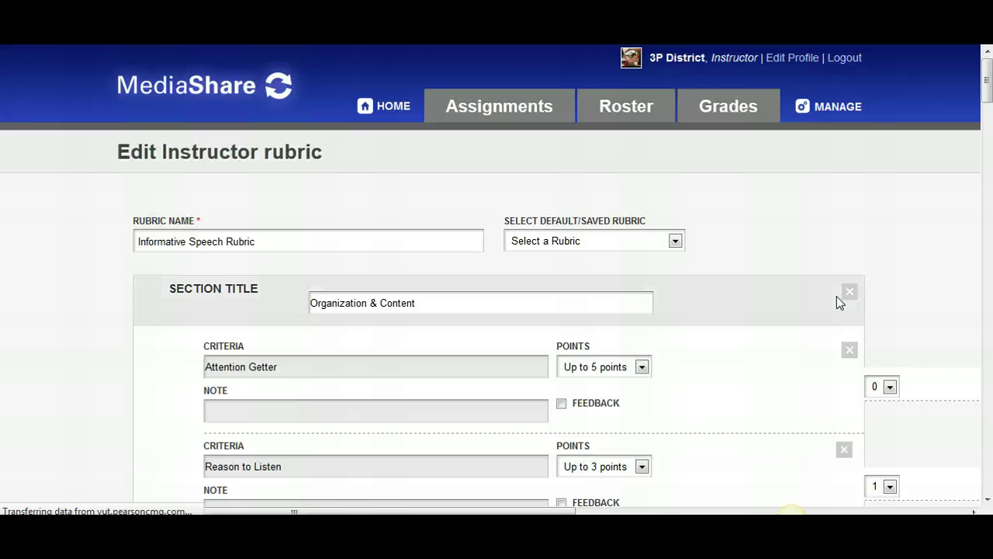
pyautogui.moveTo(987, 91)
pyautogui.mouseDown()
pyautogui.moveTo(988, 166)
pyautogui.moveTo(988, 78)
pyautogui.mouseUp()
# - View the MediaShare grades and look over the course and assignment filters, the students' grade table and the gradebook export option
pyautogui.click(741, 113)
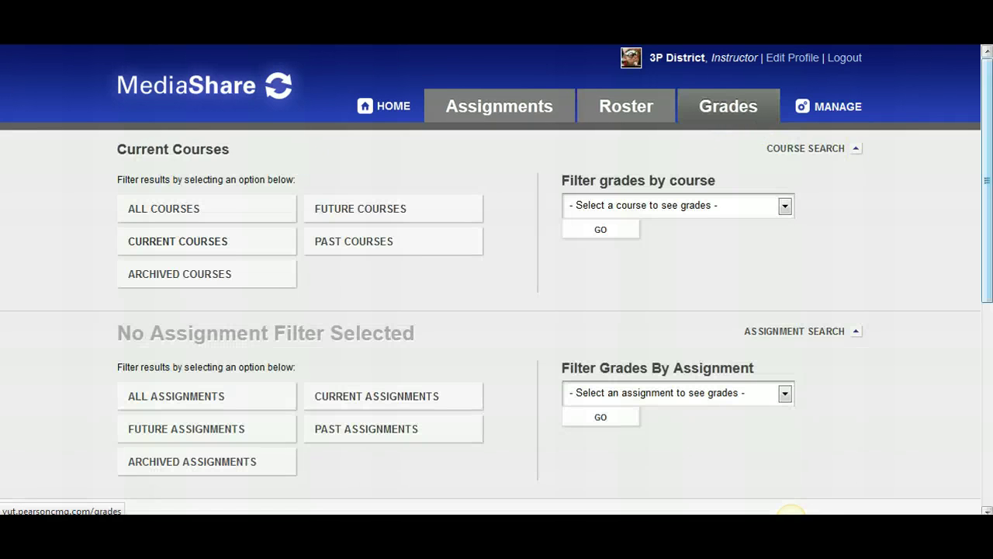
pyautogui.moveTo(985, 138); pyautogui.dragTo(985, 310)
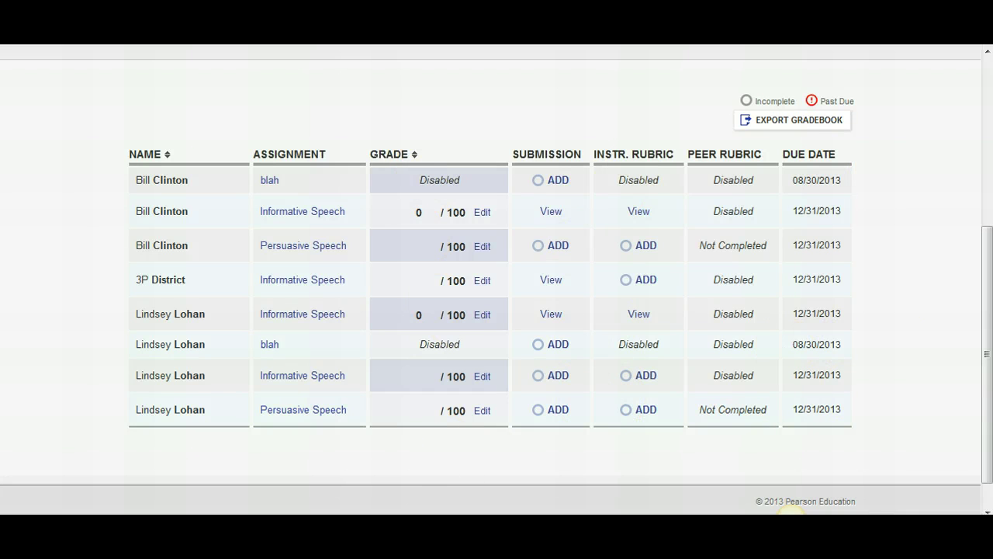
pyautogui.moveTo(982, 355); pyautogui.dragTo(982, 262)
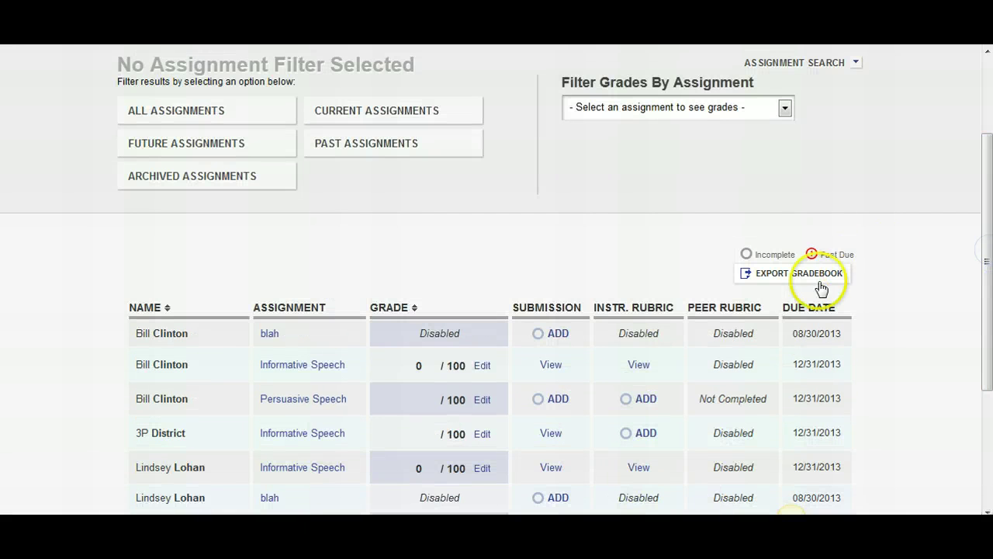
pyautogui.moveTo(984, 299); pyautogui.dragTo(988, 154)
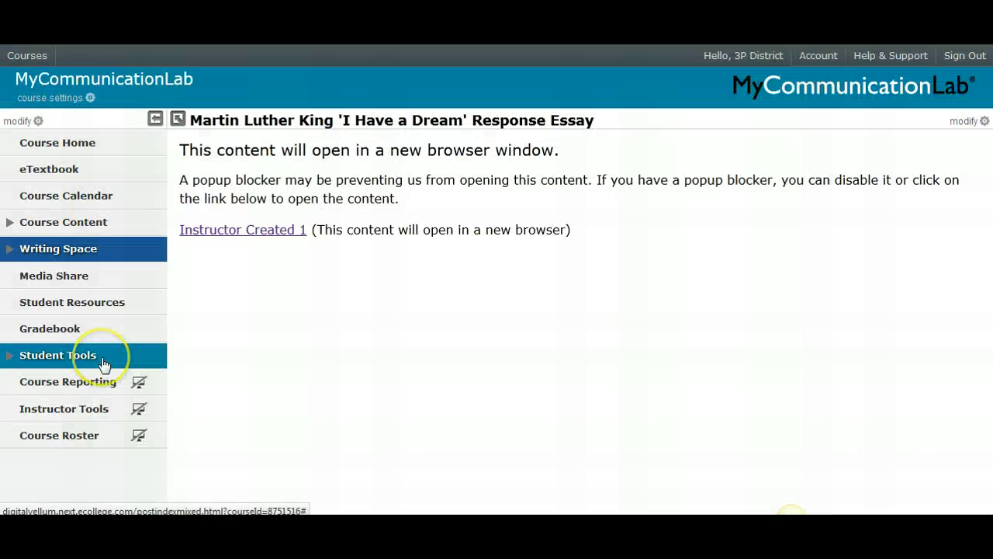
# - Switch back to MyCommunicationLab and look through the Student Resources, from Flashcards to the American Rhetoric Videos
pyautogui.click(116, 313)
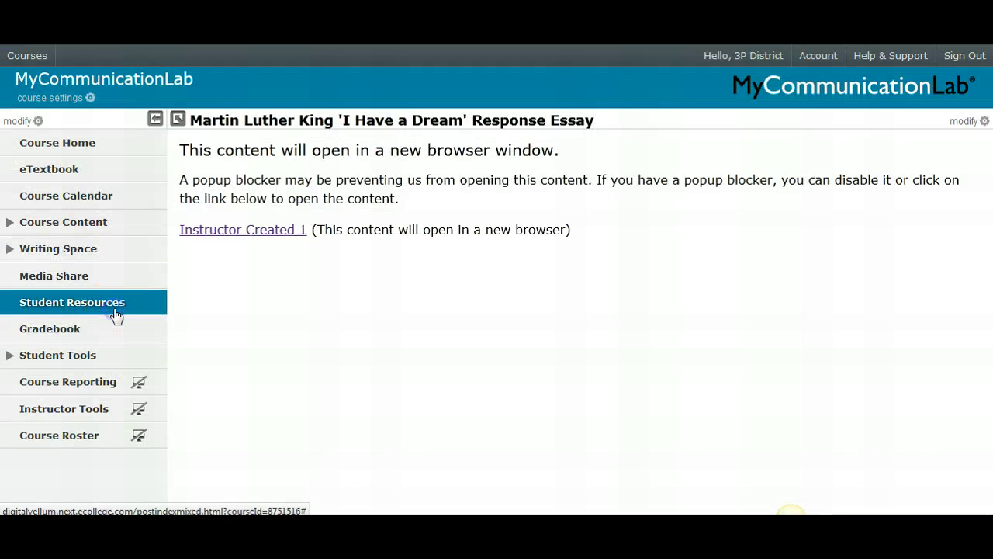
pyautogui.click(313, 359)
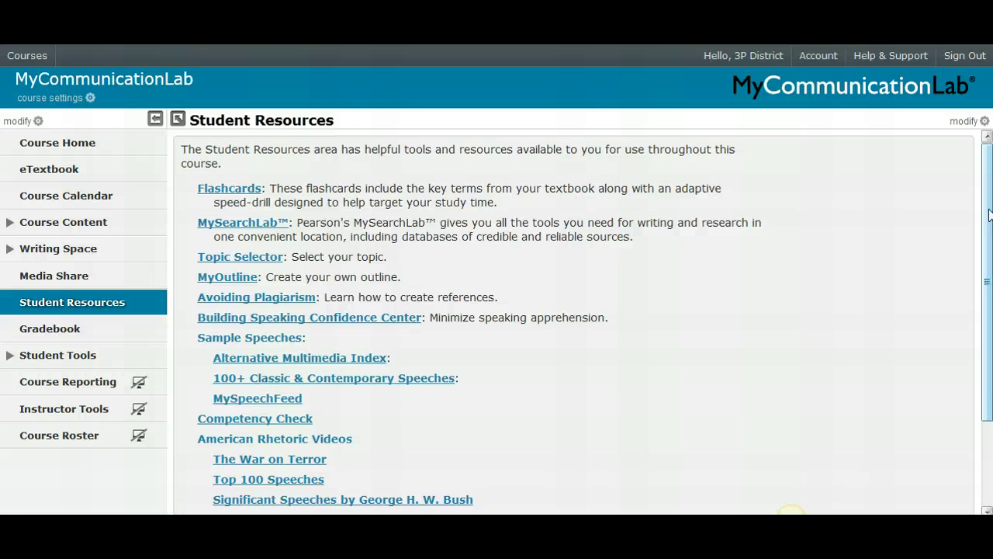
pyautogui.moveTo(989, 209); pyautogui.dragTo(986, 234)
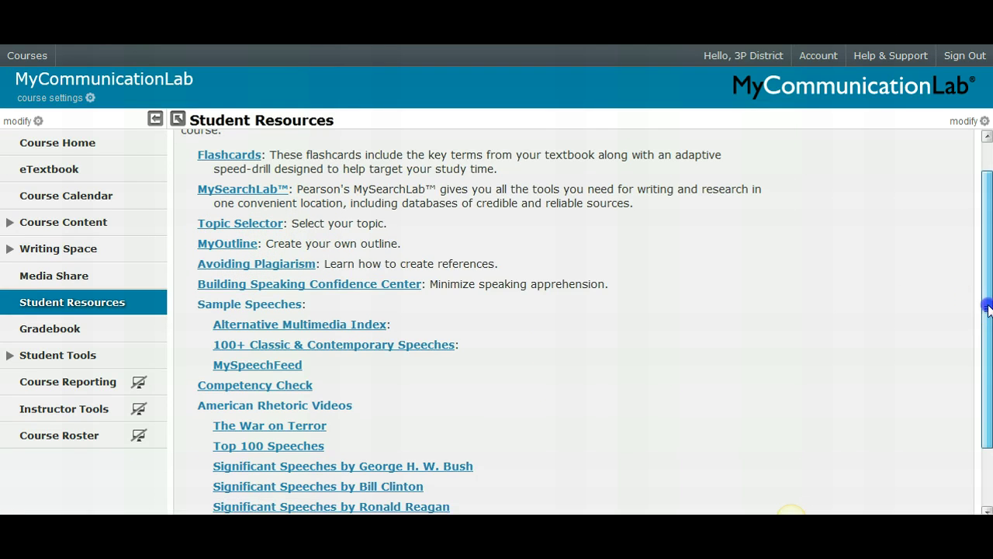
pyautogui.moveTo(987, 302); pyautogui.dragTo(986, 368)
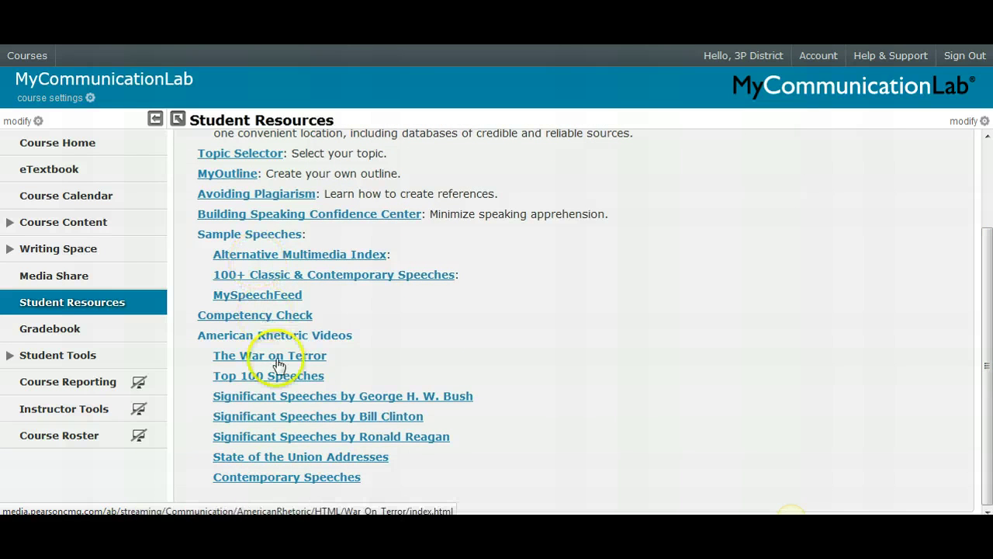
# - View the 100+ Classic & Contemporary Speeches list and return to the start of the Student Resources page
pyautogui.click(388, 273)
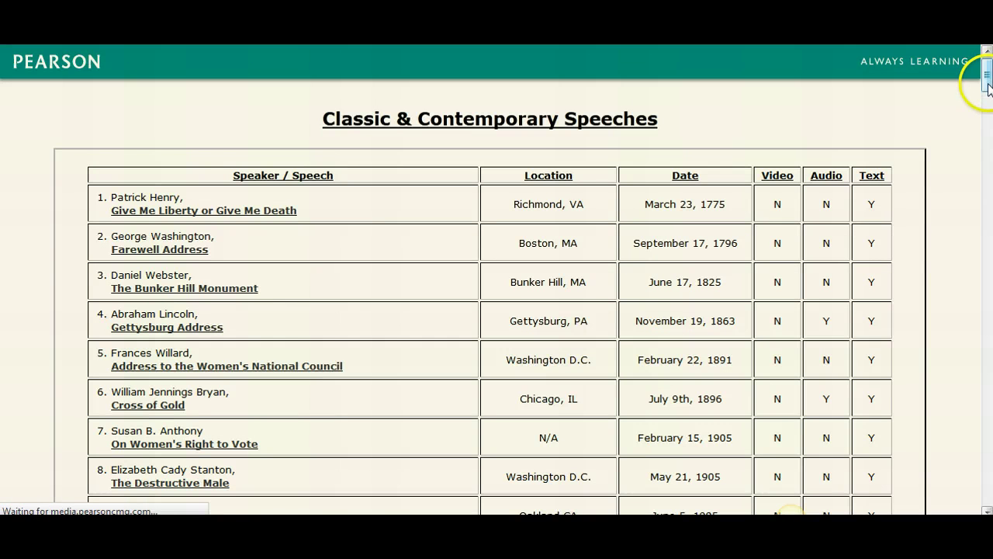
pyautogui.moveTo(989, 90)
pyautogui.mouseDown()
pyautogui.moveTo(990, 314)
pyautogui.moveTo(991, 90)
pyautogui.mouseUp()
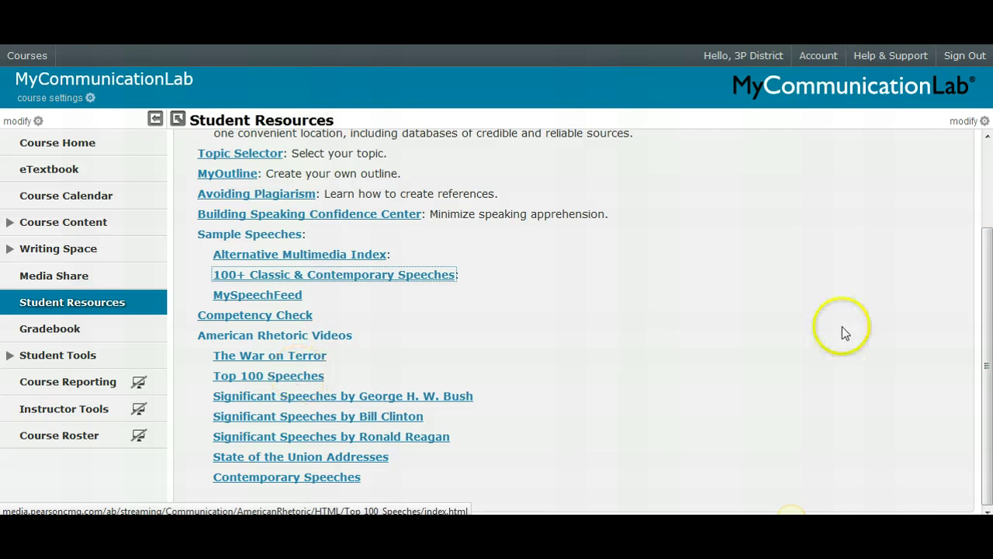
pyautogui.moveTo(989, 353); pyautogui.dragTo(982, 222)
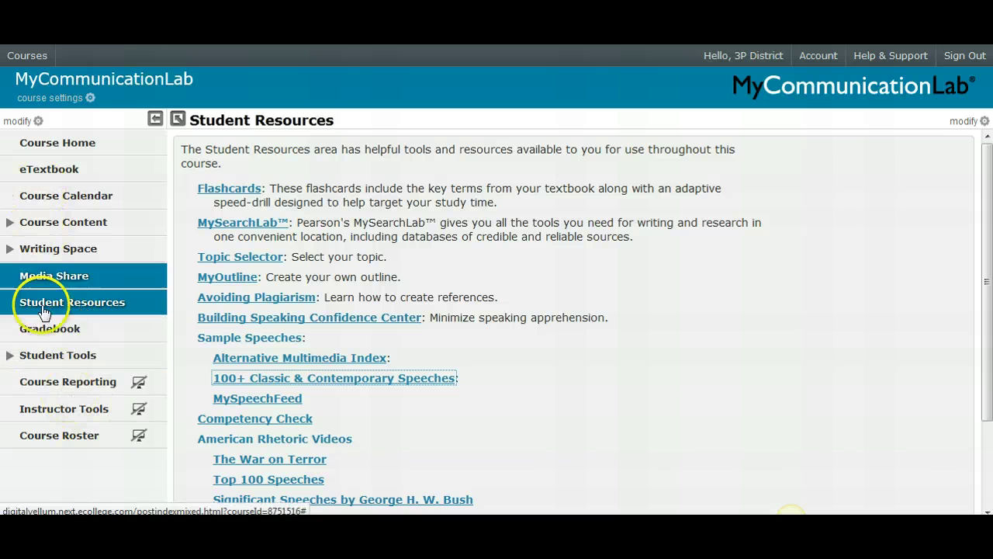
# - Look over the Gradebook, and examine the Class Overview and Student Performance reports in Course Reporting
pyautogui.click(97, 339)
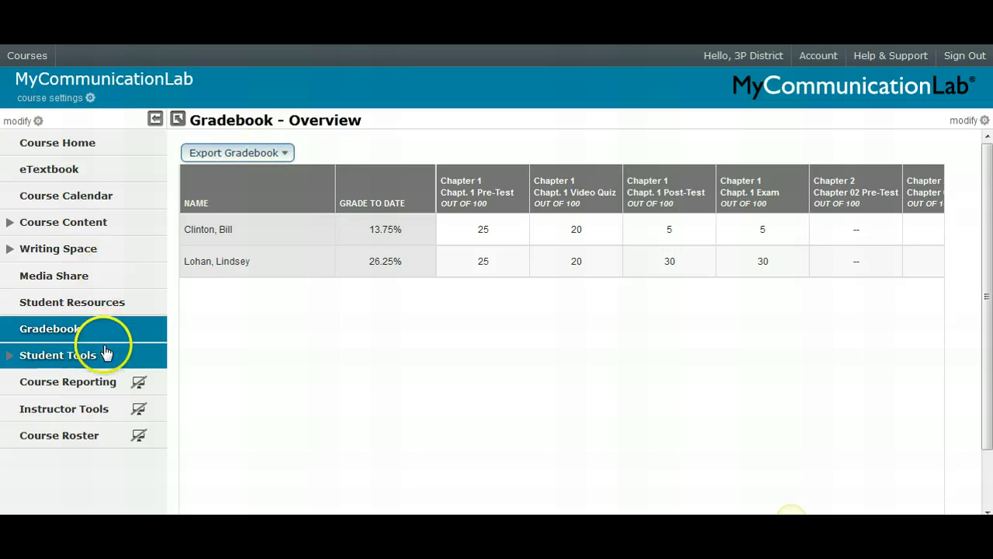
pyautogui.click(128, 393)
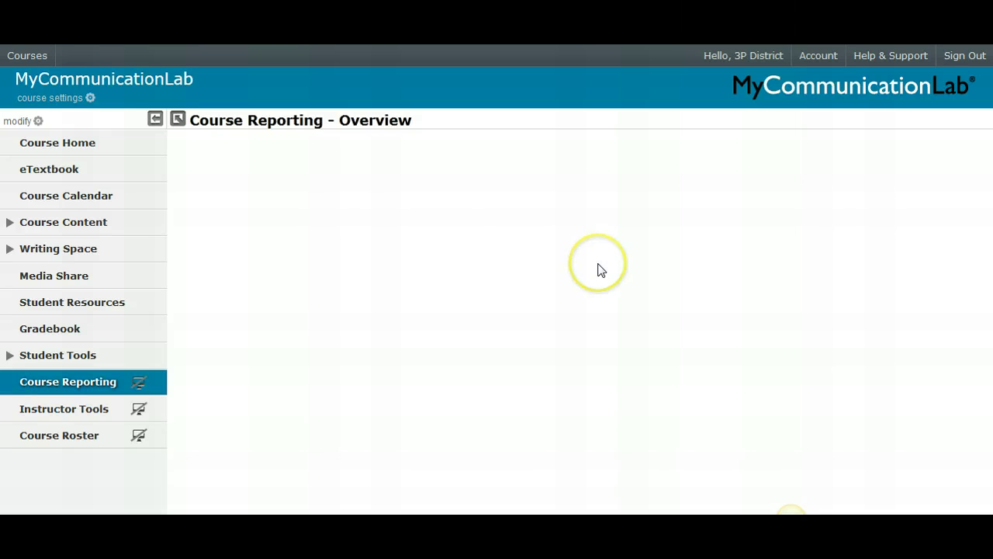
pyautogui.click(113, 383)
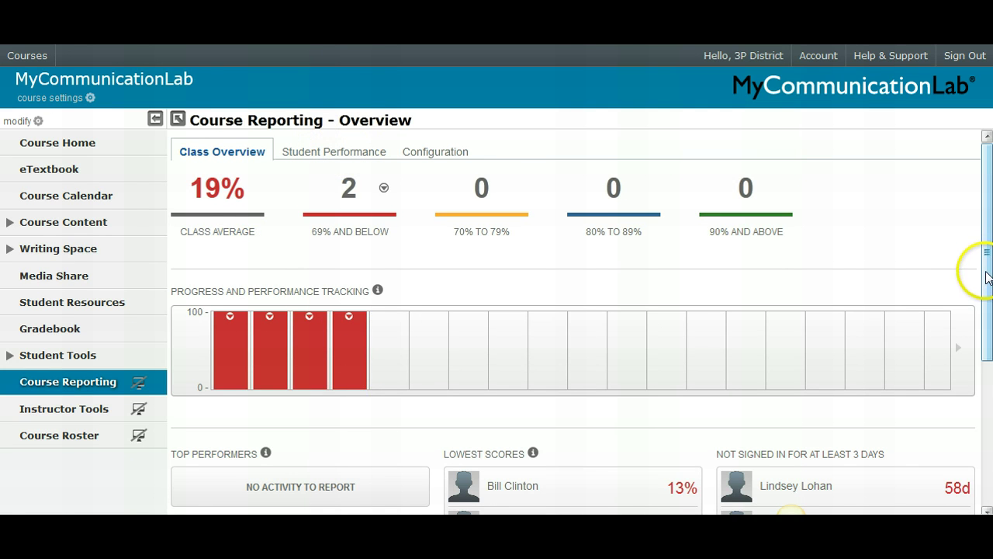
pyautogui.moveTo(987, 278); pyautogui.dragTo(986, 247)
pyautogui.click(361, 153)
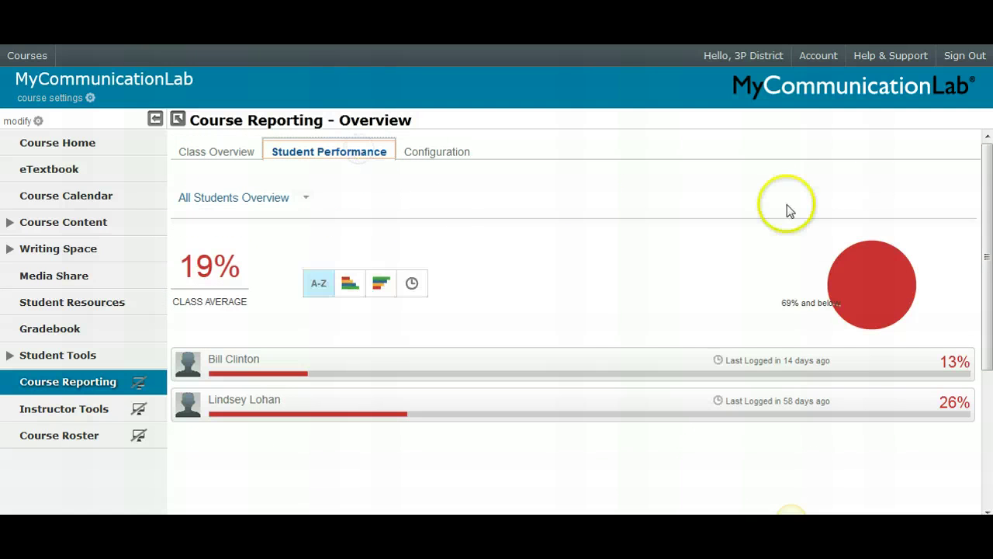
pyautogui.moveTo(987, 224)
pyautogui.mouseDown()
pyautogui.moveTo(987, 268)
pyautogui.moveTo(988, 223)
pyautogui.mouseUp()
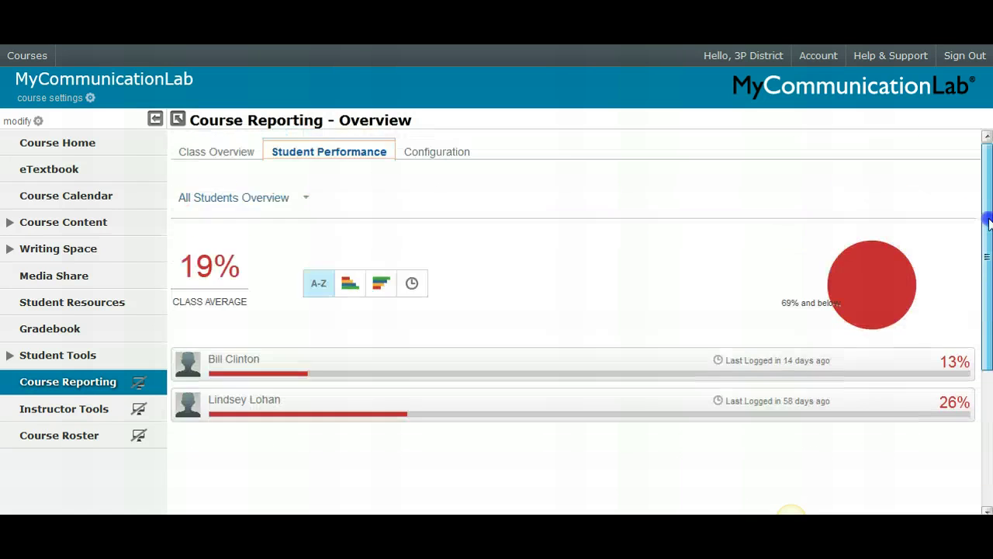
# - Look through the Instructor Tools resources, from the Test Bank to the teaching guides, and return to the Course Home page
pyautogui.click(90, 417)
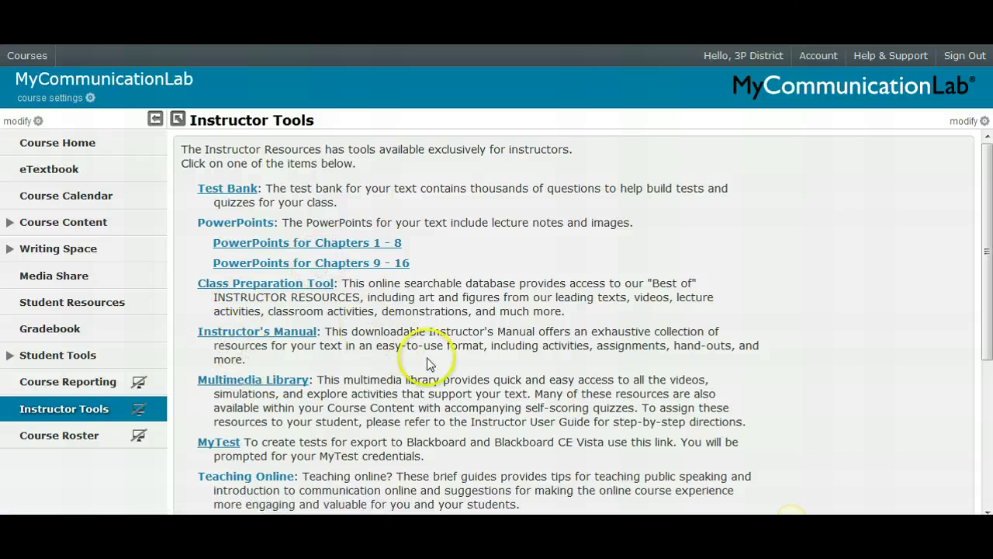
pyautogui.moveTo(987, 237); pyautogui.dragTo(986, 344)
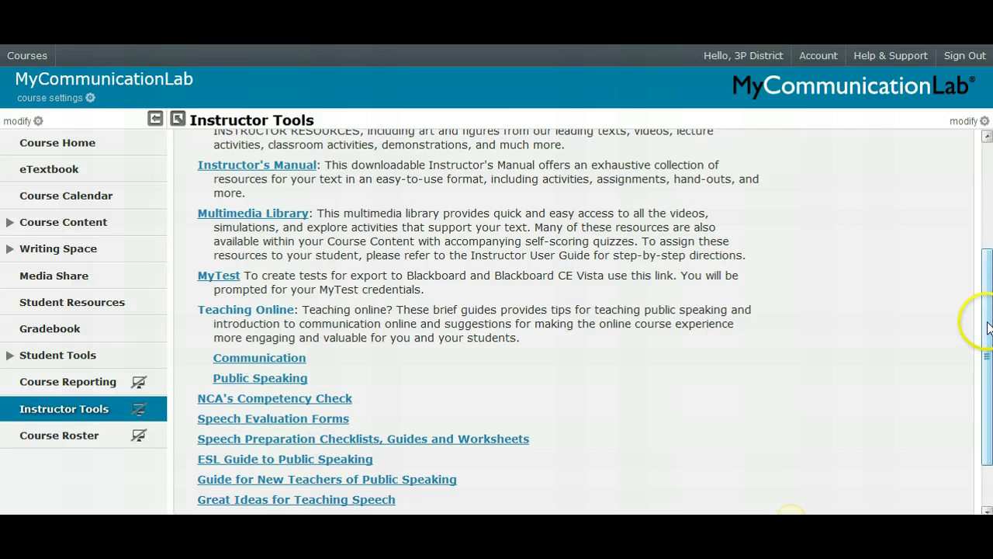
pyautogui.moveTo(987, 327)
pyautogui.mouseDown()
pyautogui.moveTo(987, 388)
pyautogui.moveTo(989, 346)
pyautogui.mouseUp()
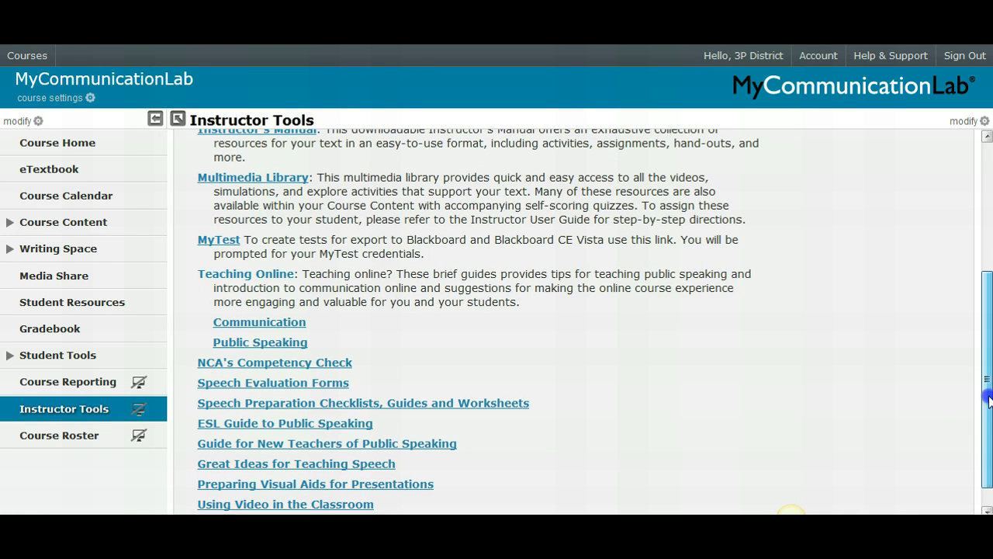
pyautogui.moveTo(987, 400); pyautogui.dragTo(987, 249)
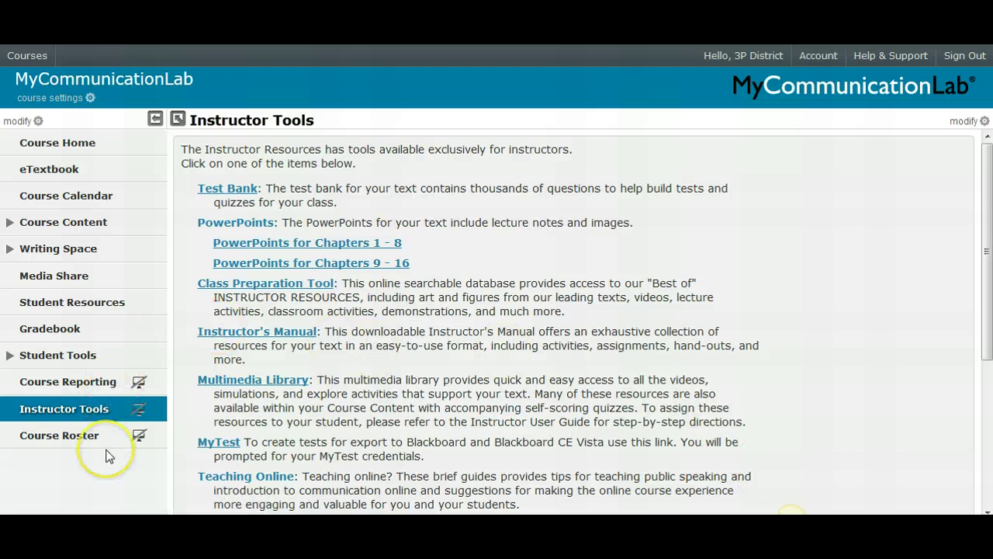
pyautogui.click(78, 147)
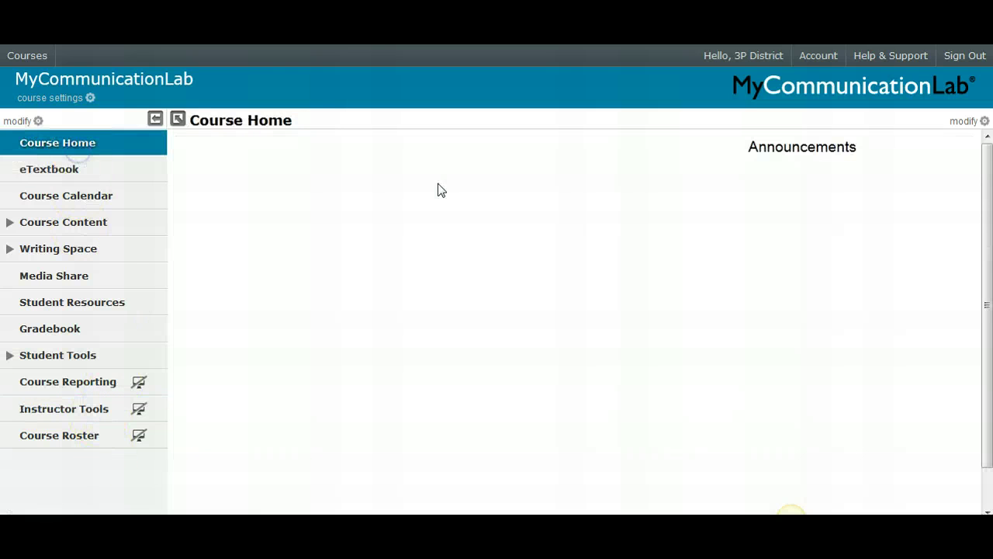